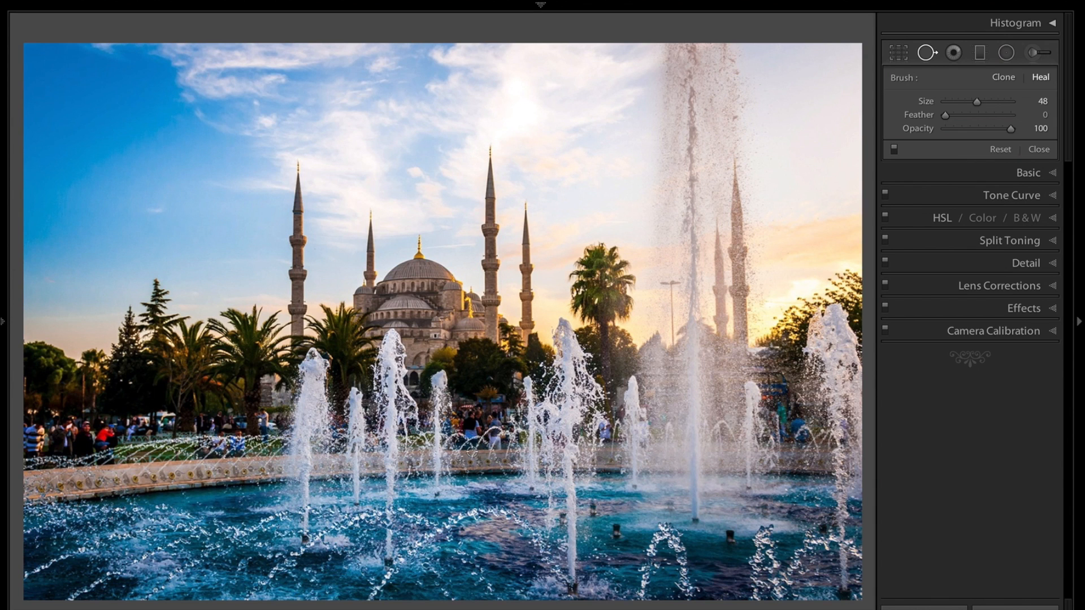
# Brighten the mossy boulder, the foliage behind it and the rock across the stream in _DSC2613.jpg with an Adjustment Brush at Exposure 0.38
pyautogui.press('Right')
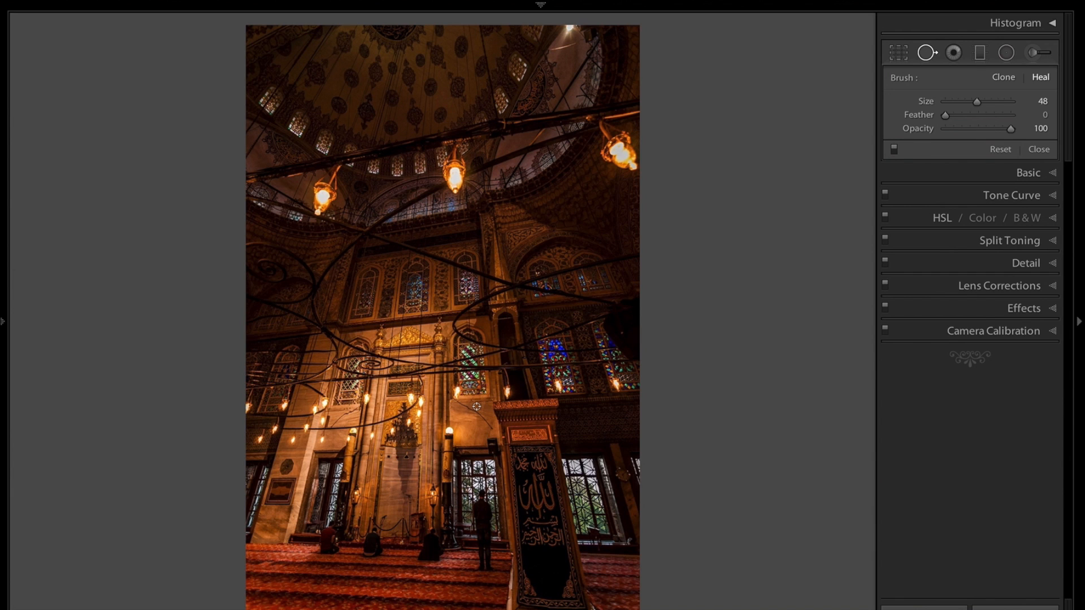
pyautogui.press('Right')
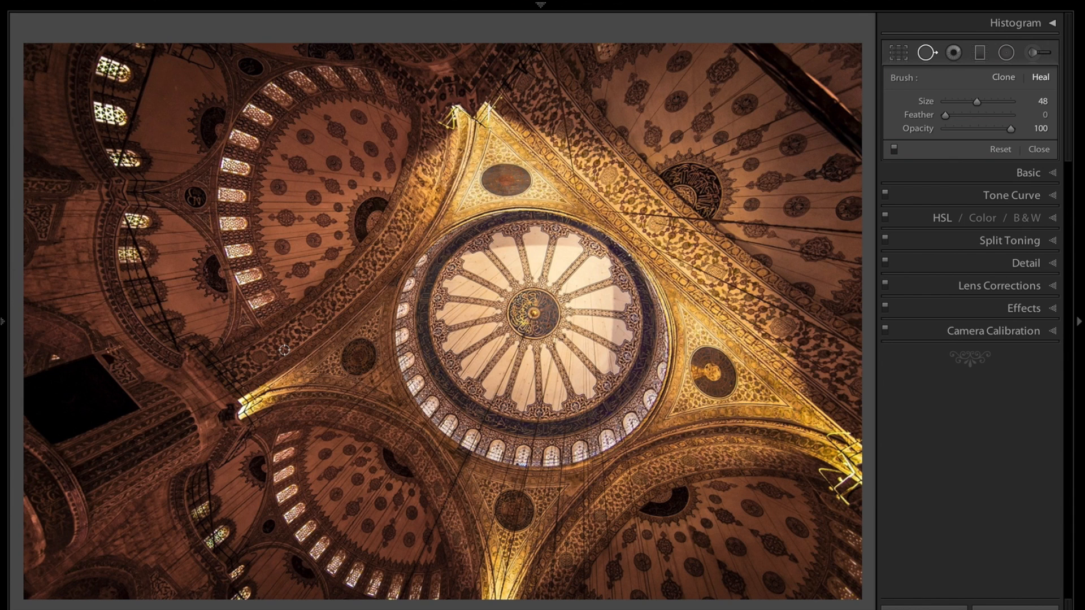
pyautogui.press('Right')
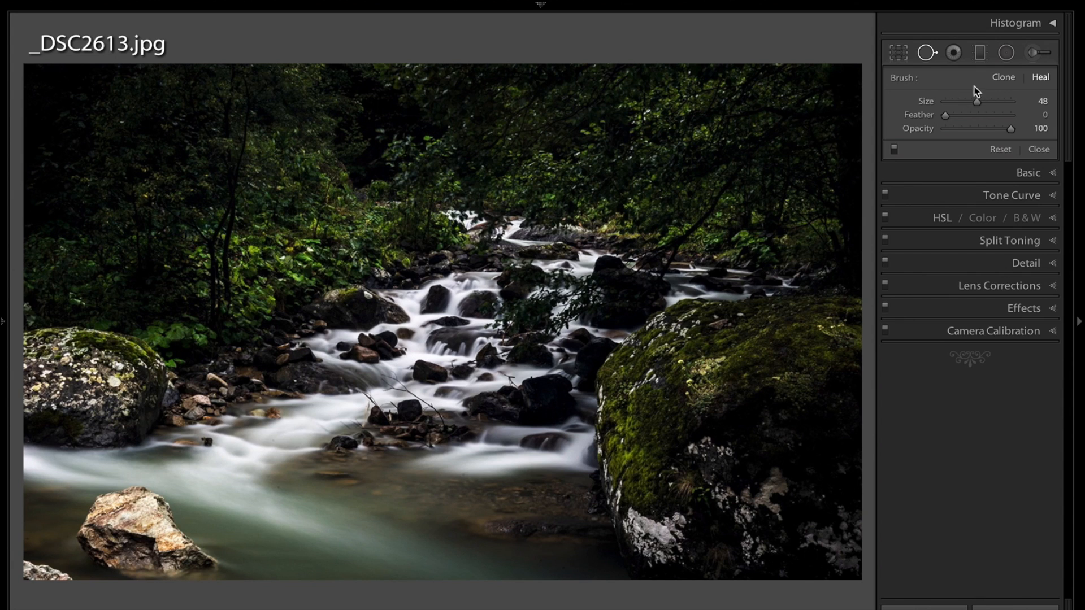
pyautogui.click(1032, 53)
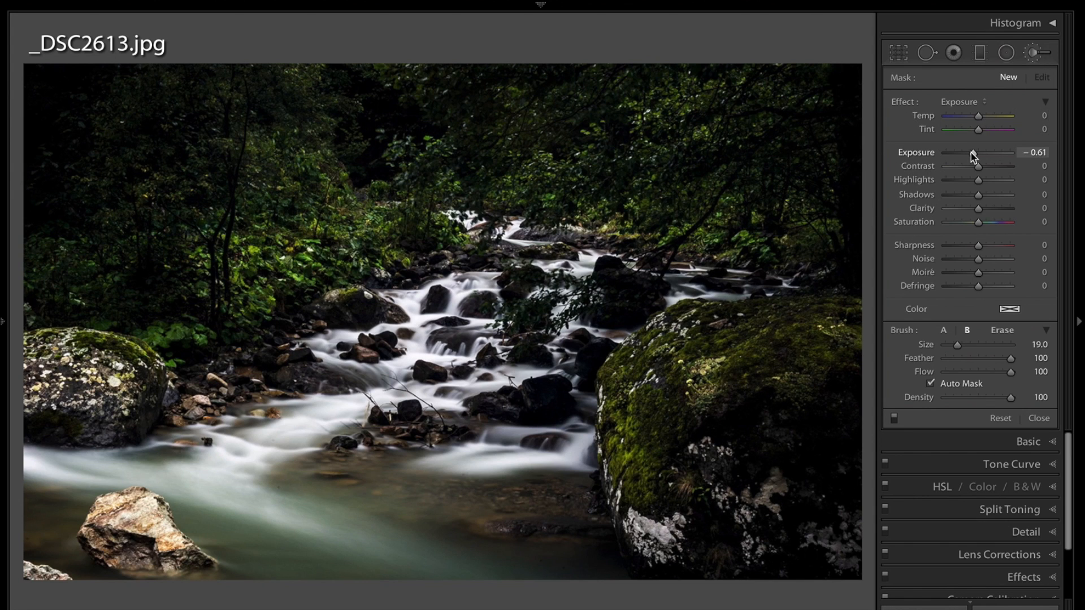
pyautogui.moveTo(973, 154); pyautogui.dragTo(981, 153)
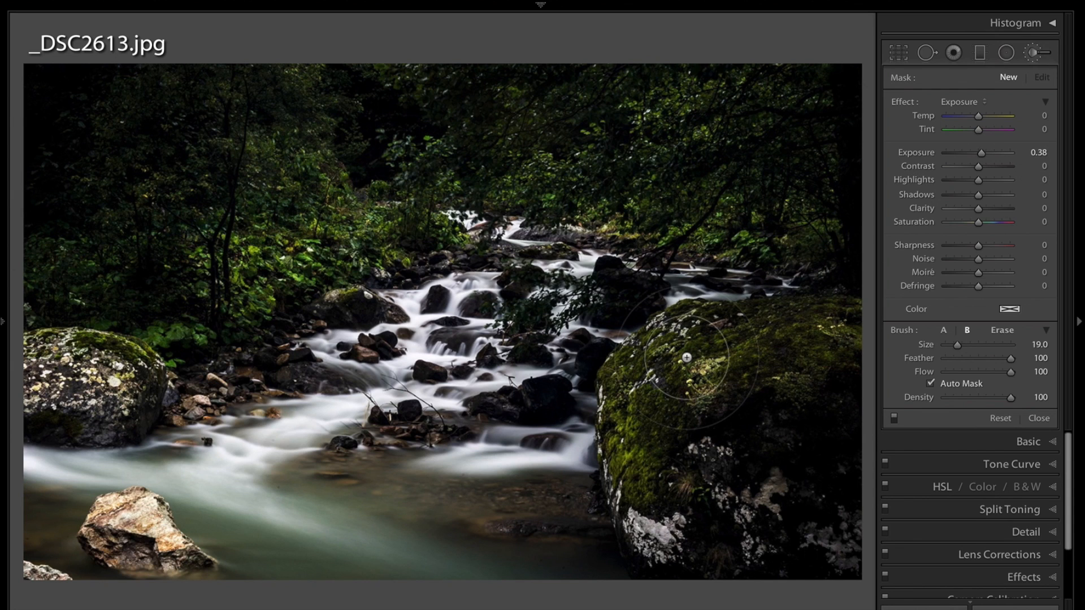
pyautogui.moveTo(687, 357)
pyautogui.mouseDown()
pyautogui.moveTo(667, 390)
pyautogui.moveTo(700, 339)
pyautogui.mouseUp()
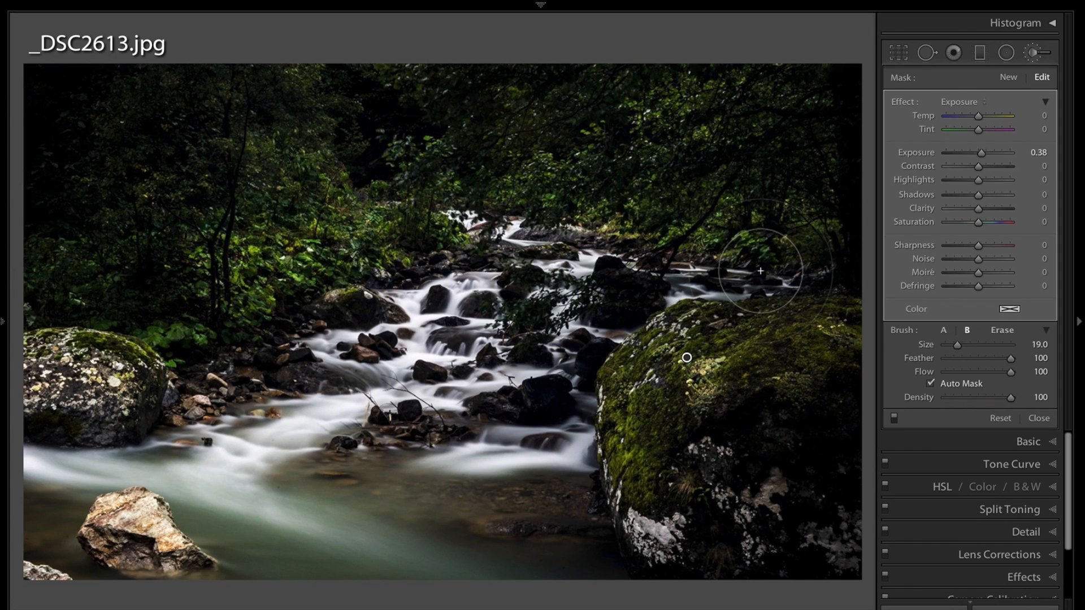
pyautogui.moveTo(768, 247)
pyautogui.mouseDown()
pyautogui.moveTo(763, 228)
pyautogui.moveTo(744, 232)
pyautogui.moveTo(807, 237)
pyautogui.moveTo(707, 231)
pyautogui.moveTo(545, 192)
pyautogui.moveTo(316, 248)
pyautogui.moveTo(171, 336)
pyautogui.moveTo(393, 243)
pyautogui.moveTo(117, 354)
pyautogui.mouseUp()
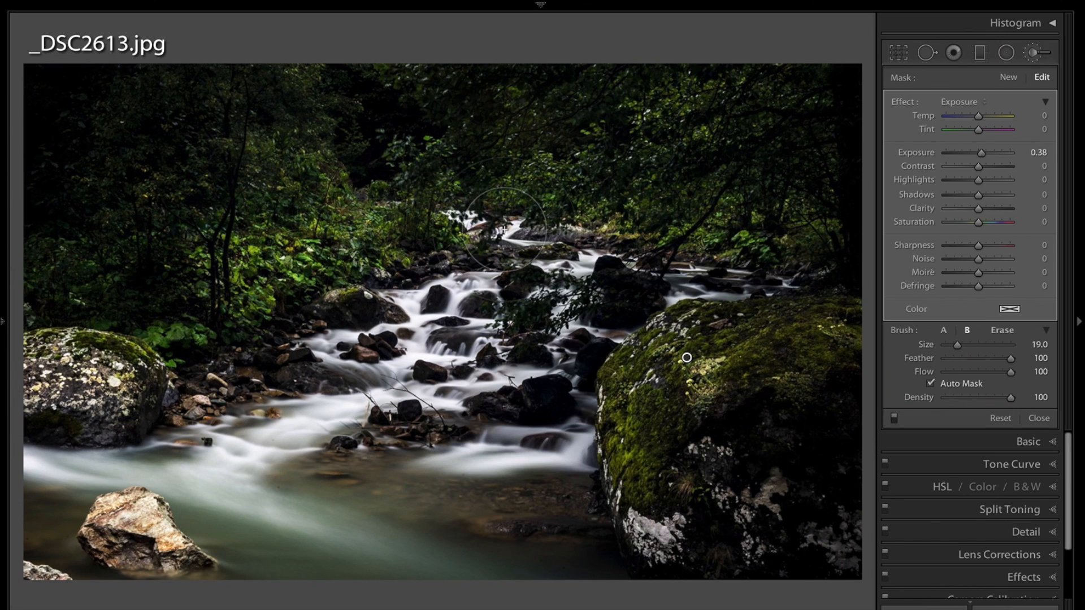
# Add a new brush mask at Exposure −0.36 over the shaded side of the large boulder and the dark foliage across the stream
pyautogui.click(1008, 77)
pyautogui.moveTo(982, 155); pyautogui.dragTo(974, 155)
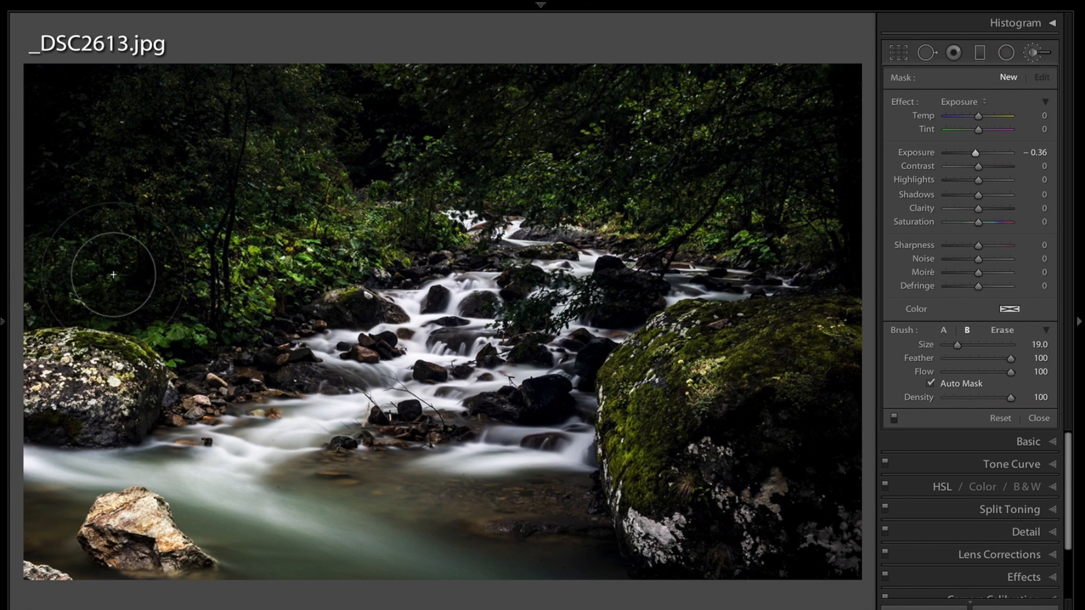
pyautogui.moveTo(310, 213)
pyautogui.mouseDown()
pyautogui.moveTo(395, 248)
pyautogui.moveTo(222, 357)
pyautogui.moveTo(251, 346)
pyautogui.mouseUp()
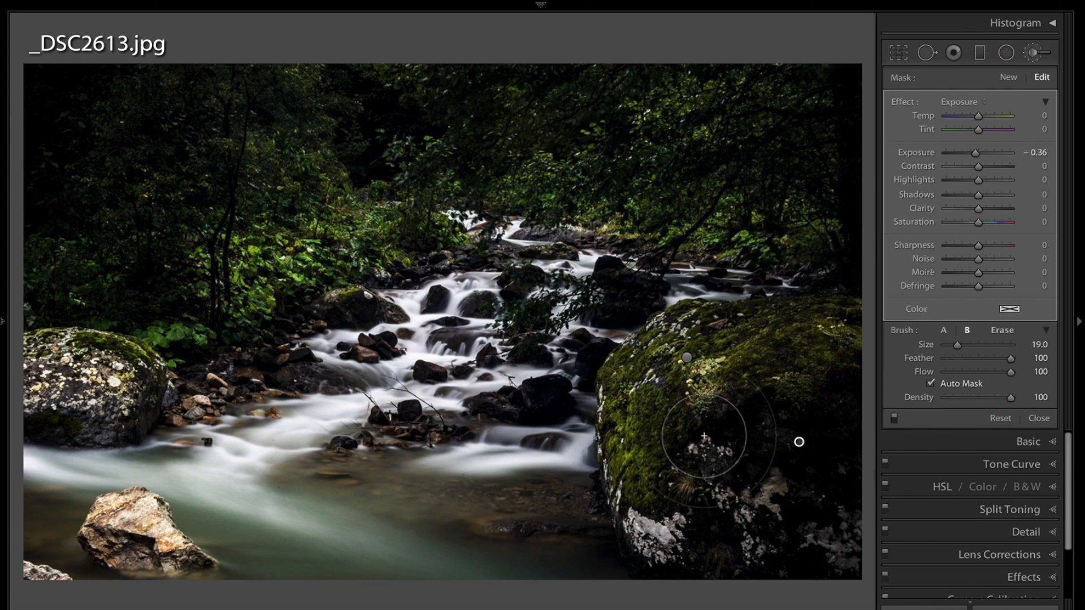
# Paint a third brush mask over the trees above the stream on both sides, with its Exposure set to 0.42
pyautogui.click(1013, 80)
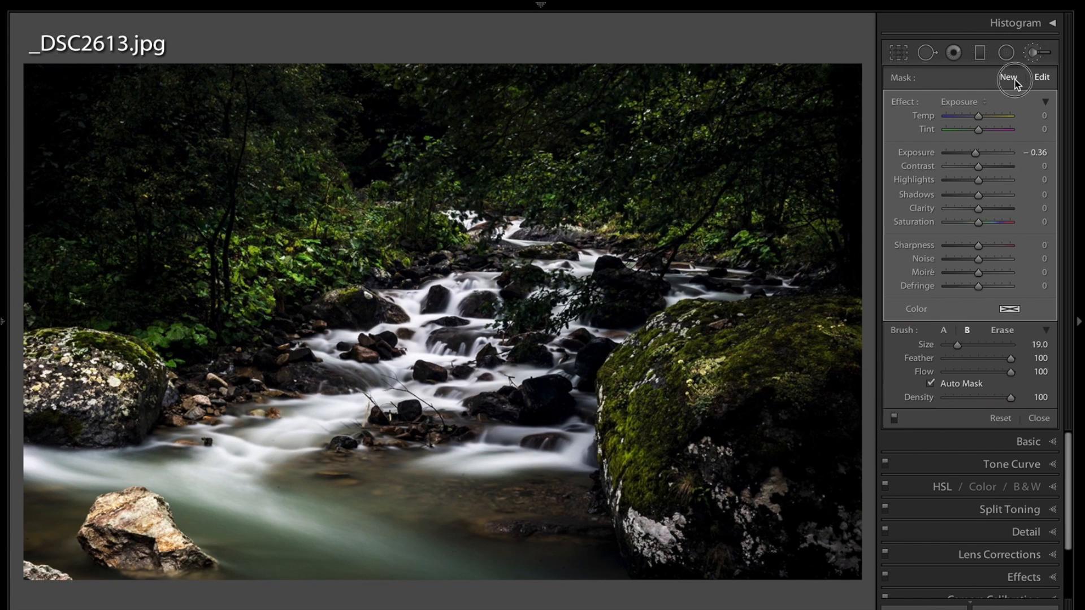
pyautogui.moveTo(975, 154); pyautogui.dragTo(982, 161)
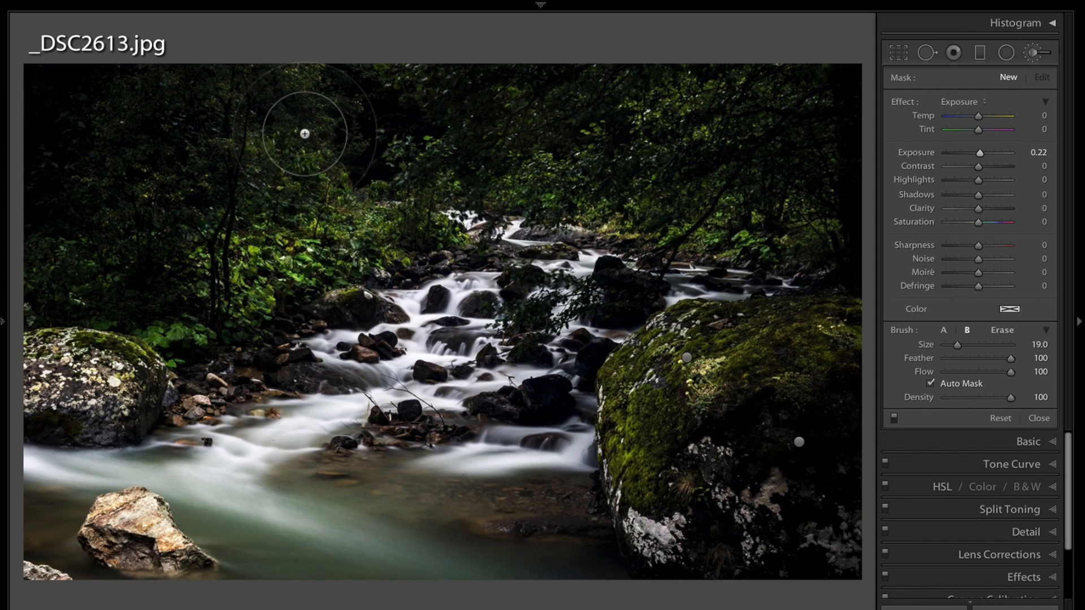
pyautogui.moveTo(237, 162)
pyautogui.mouseDown()
pyautogui.moveTo(251, 163)
pyautogui.moveTo(242, 178)
pyautogui.moveTo(248, 162)
pyautogui.moveTo(162, 174)
pyautogui.mouseUp()
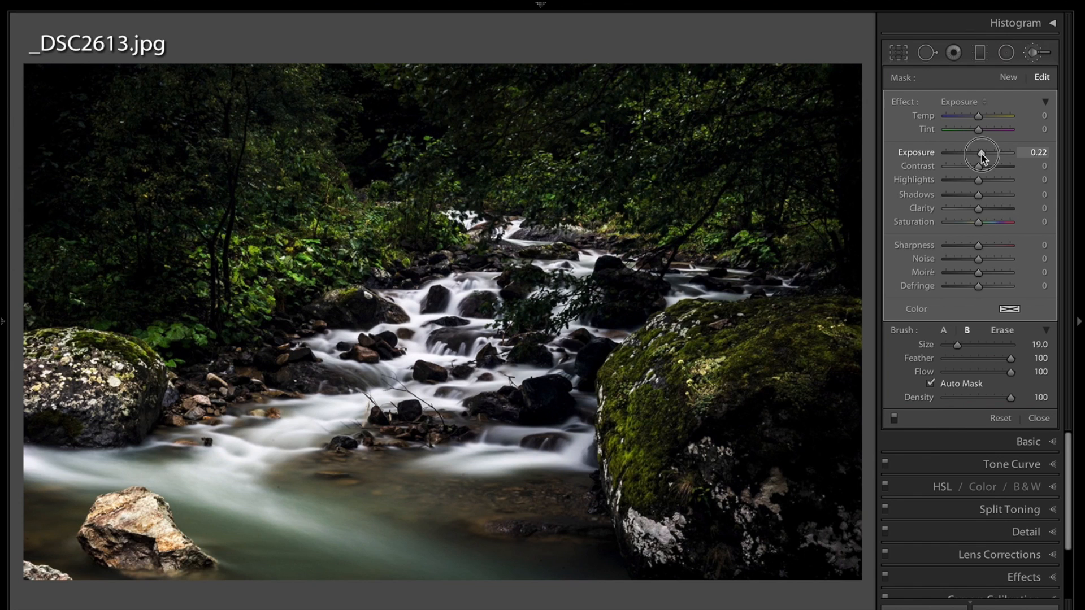
pyautogui.moveTo(982, 158); pyautogui.dragTo(983, 158)
pyautogui.moveTo(627, 148)
pyautogui.mouseDown()
pyautogui.moveTo(573, 146)
pyautogui.moveTo(666, 161)
pyautogui.mouseUp()
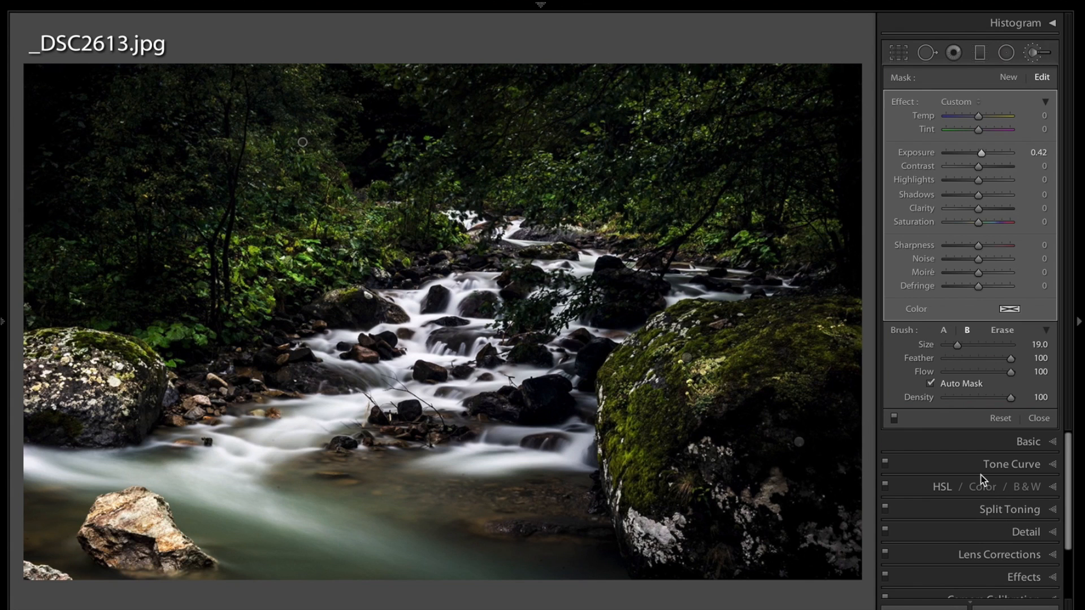
# Compare the stream photo with and without the brush adjustments, and close the Adjustment Brush
pyautogui.click(894, 418)
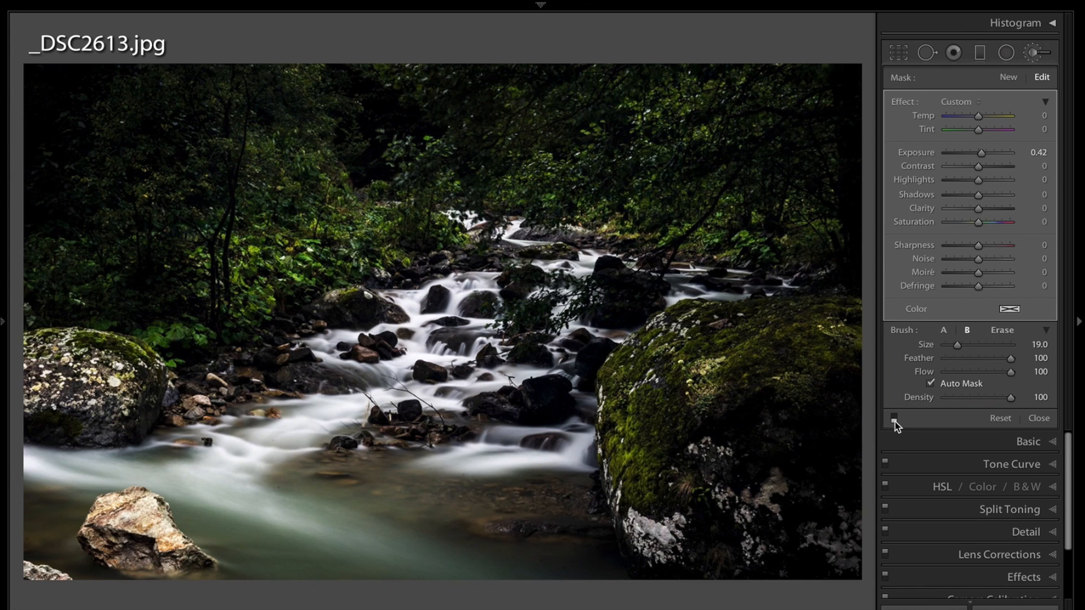
pyautogui.click(894, 418)
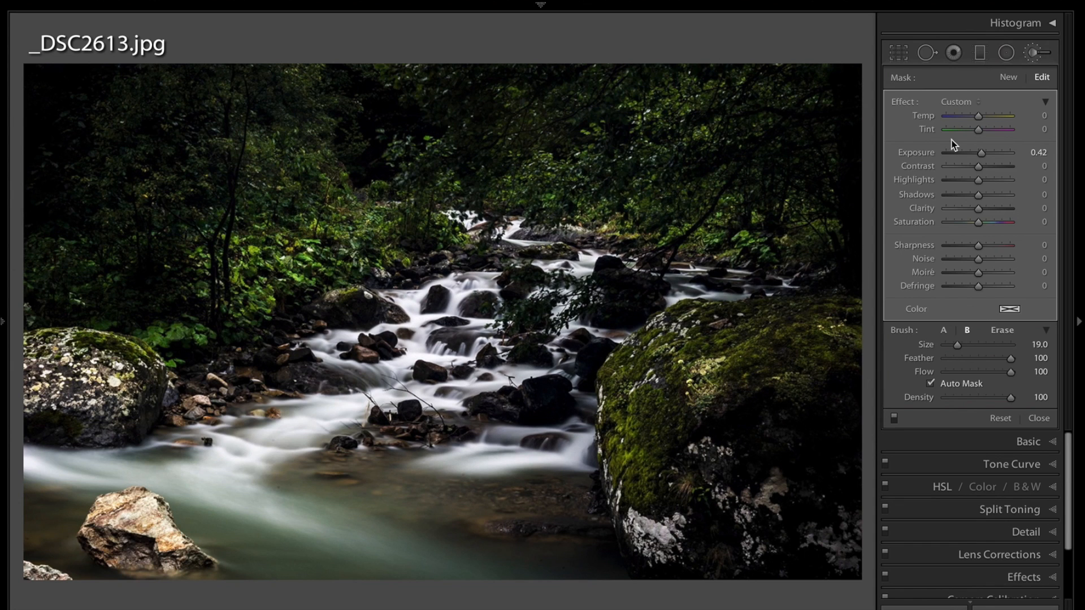
pyautogui.click(1032, 58)
pyautogui.click(1032, 58)
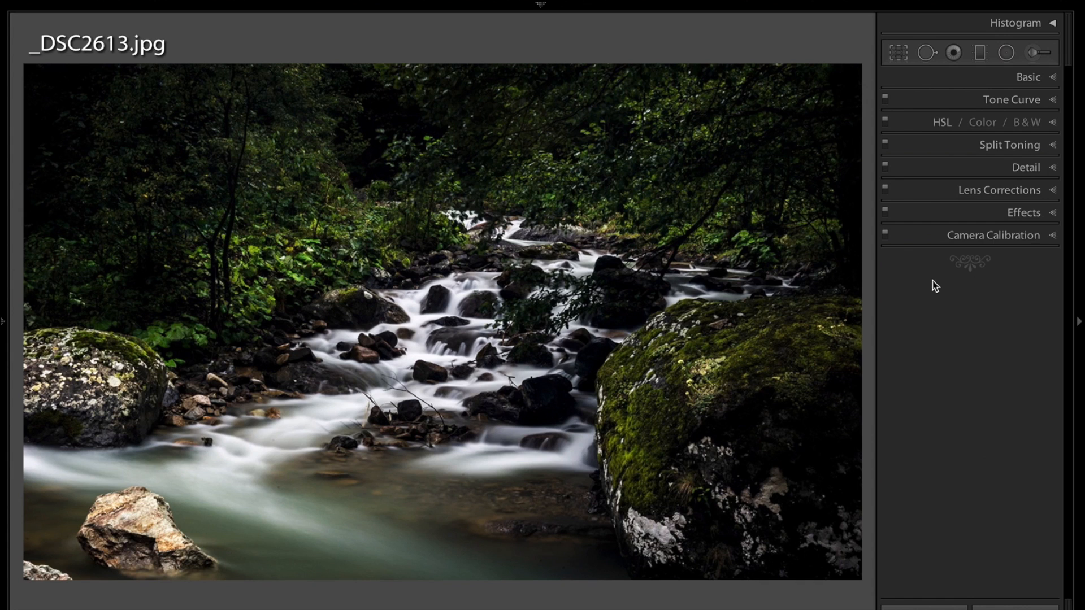
# Raise the HSL Luminance of the foliage with the targeted adjustment tool, to Yellow +41 and Green +40
pyautogui.click(1054, 123)
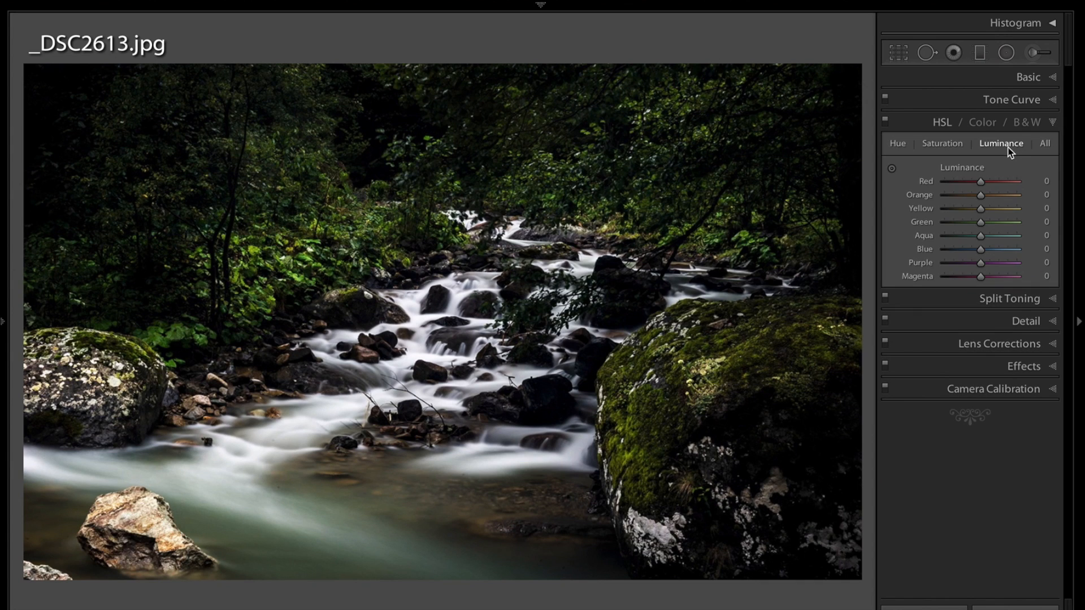
pyautogui.click(892, 167)
pyautogui.moveTo(294, 255); pyautogui.dragTo(293, 216)
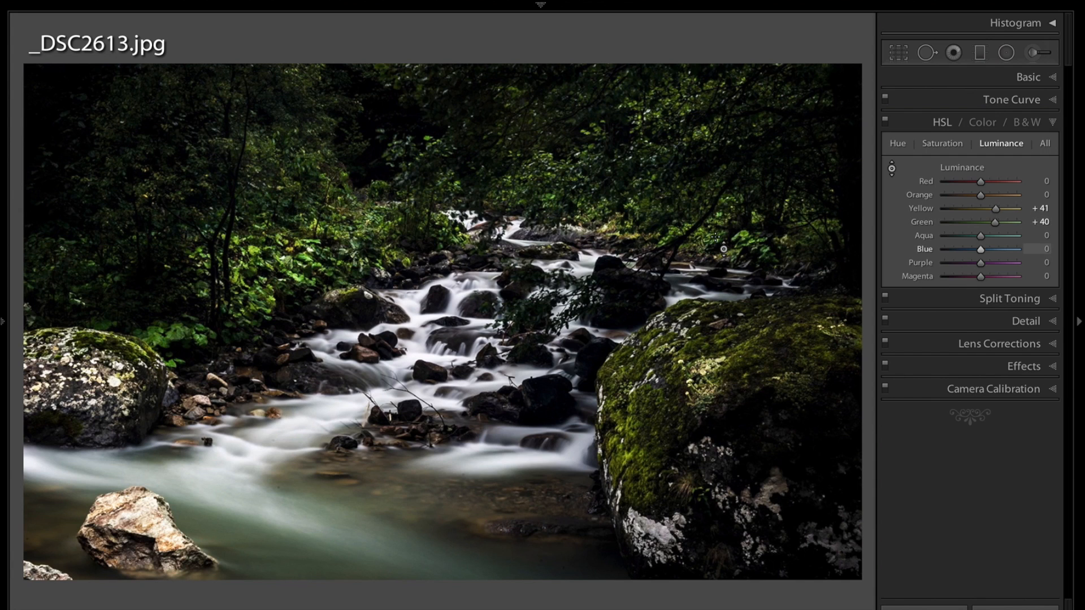
pyautogui.click(1053, 123)
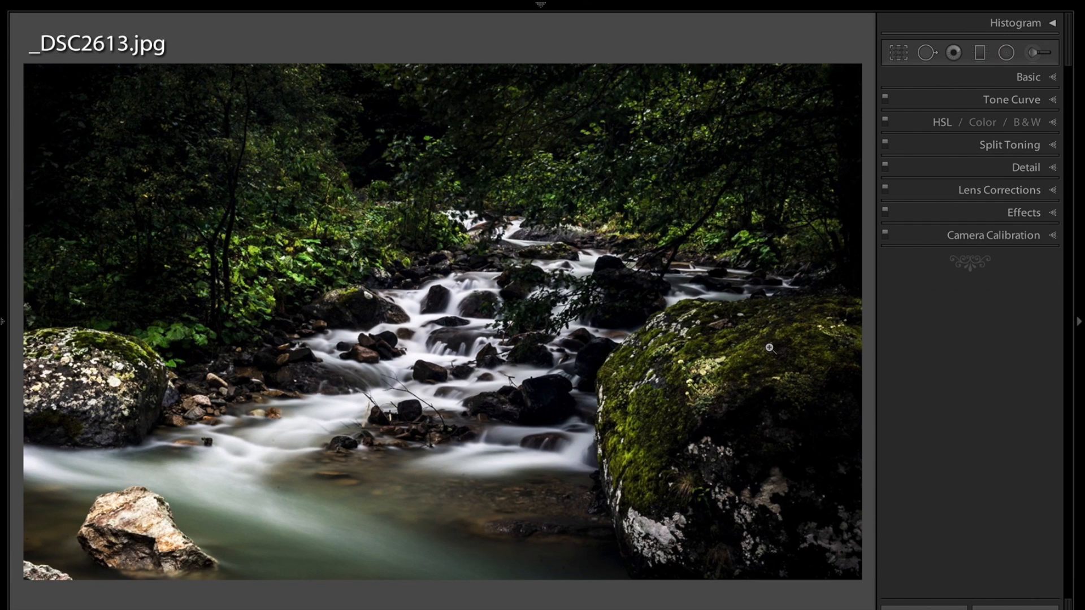
# Apply a Highlight Priority post-crop vignette with Amount −30 to _DSC2676.jpg and compare the photo with the effect off and on
pyautogui.press('Right')
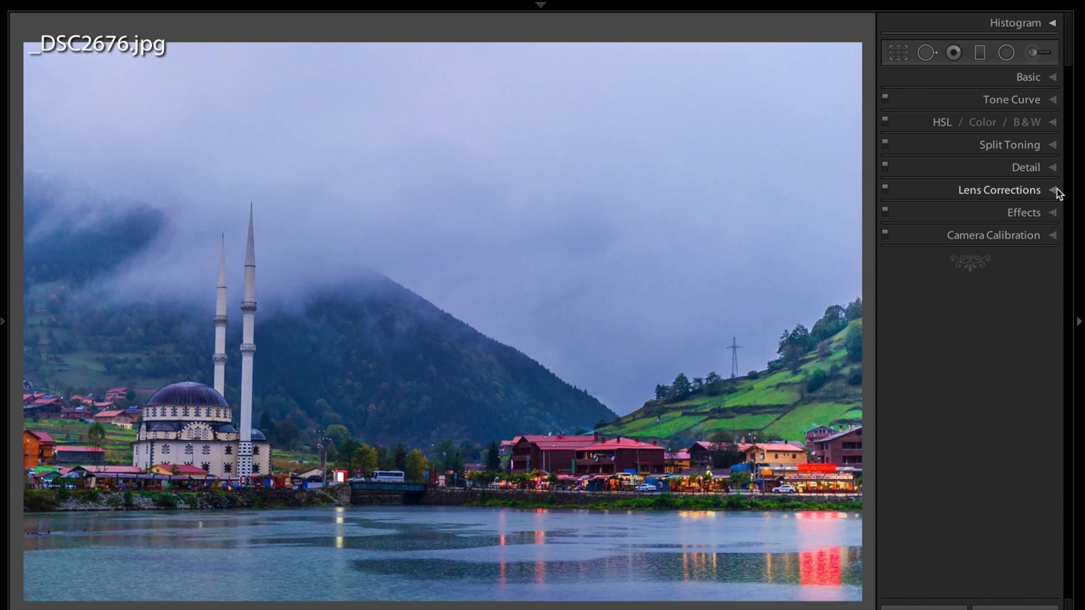
pyautogui.click(1053, 213)
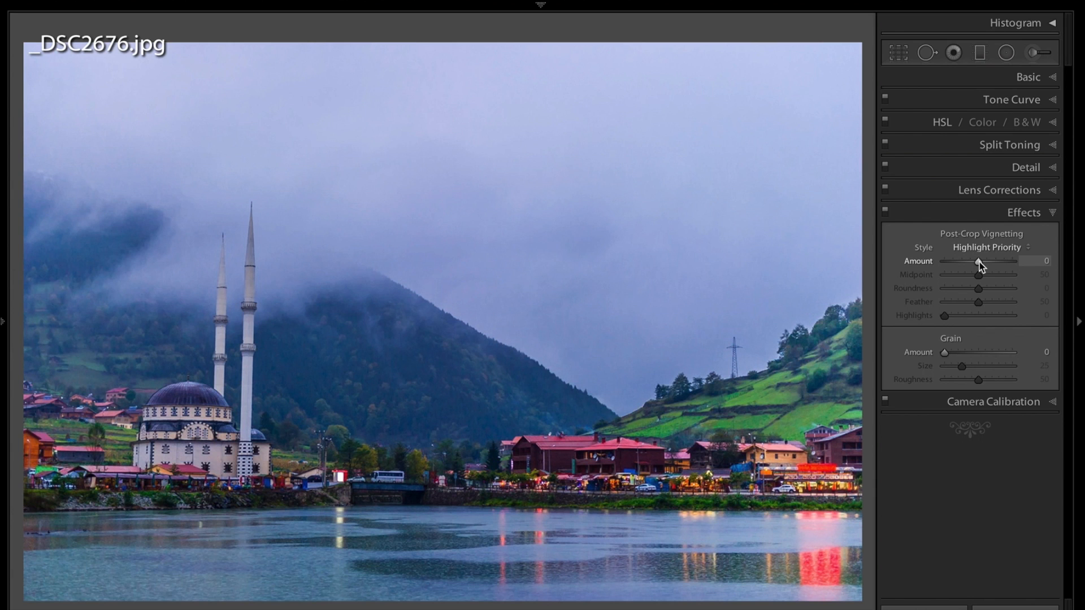
pyautogui.click(979, 264)
pyautogui.moveTo(980, 265); pyautogui.dragTo(967, 265)
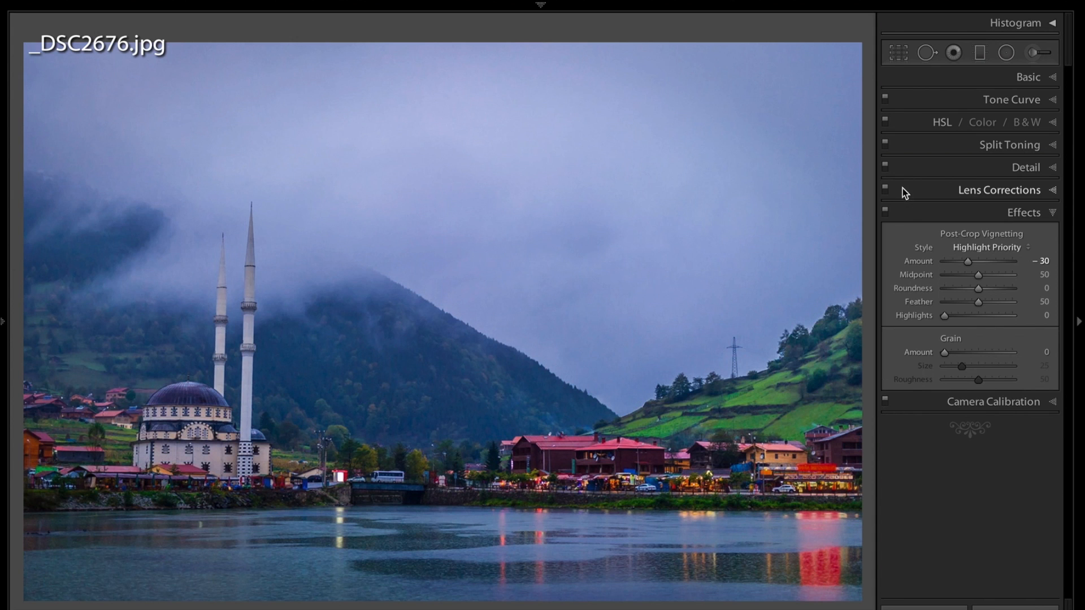
pyautogui.click(885, 214)
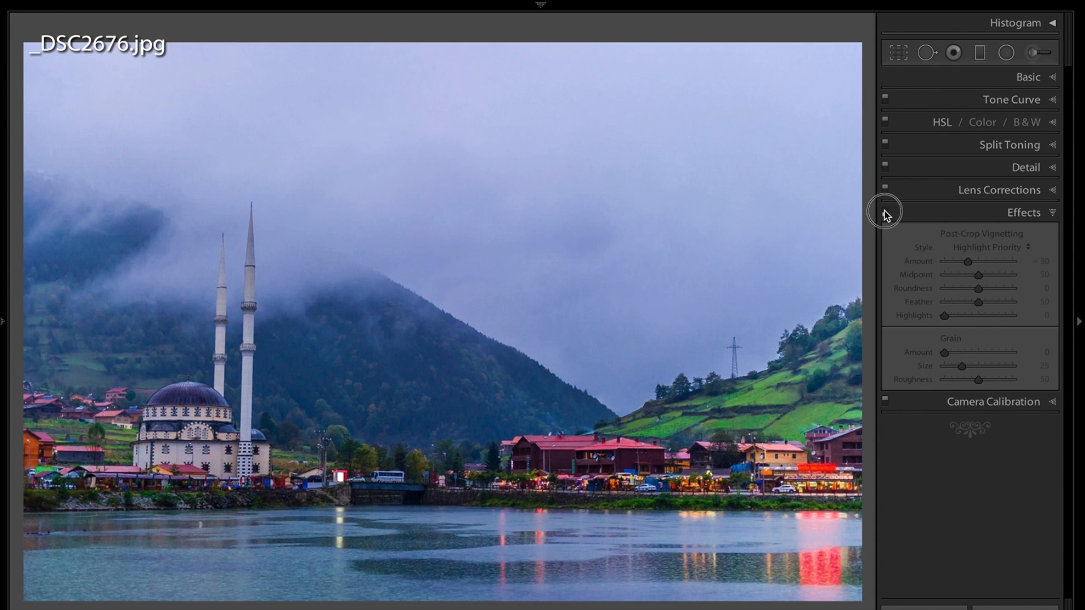
pyautogui.click(885, 212)
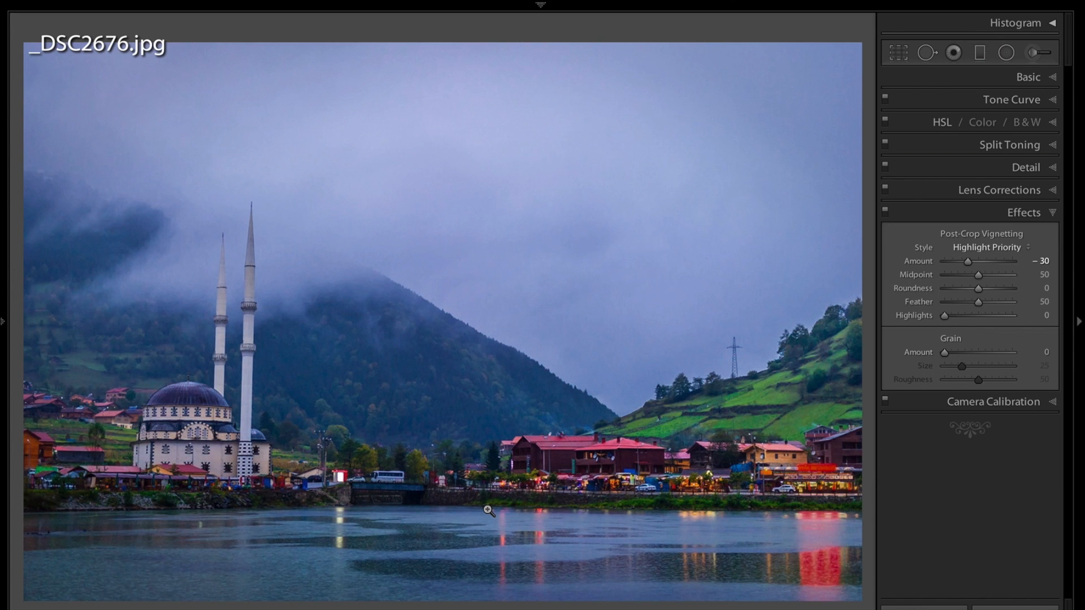
# Brighten the foreground path and plants in _DSC2828.jpg with an Adjustment Brush mask at Exposure 0.29
pyautogui.press('Right')
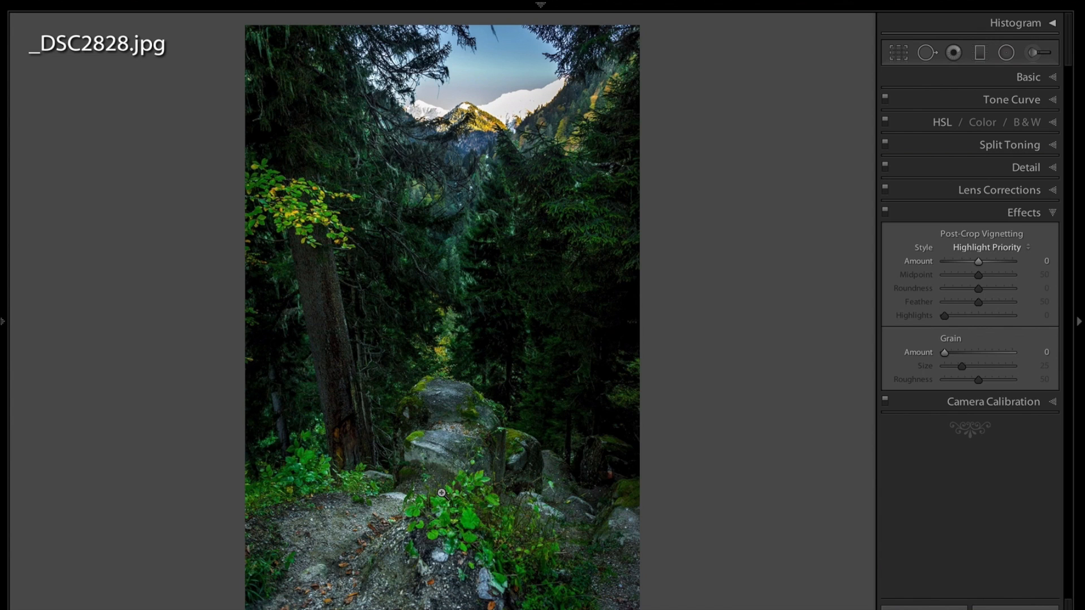
pyautogui.click(1052, 214)
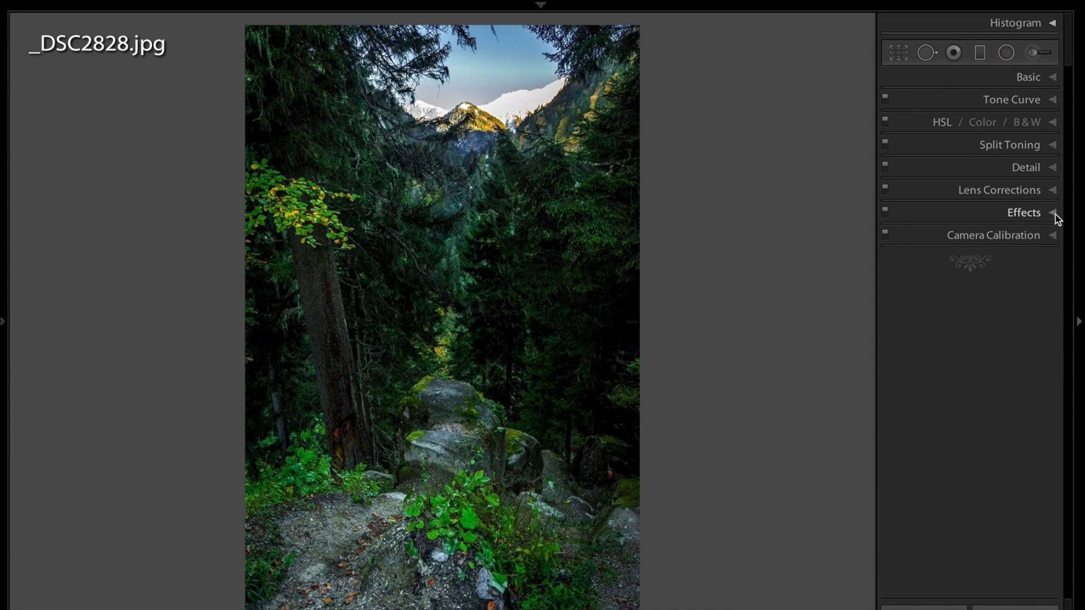
pyautogui.click(1035, 53)
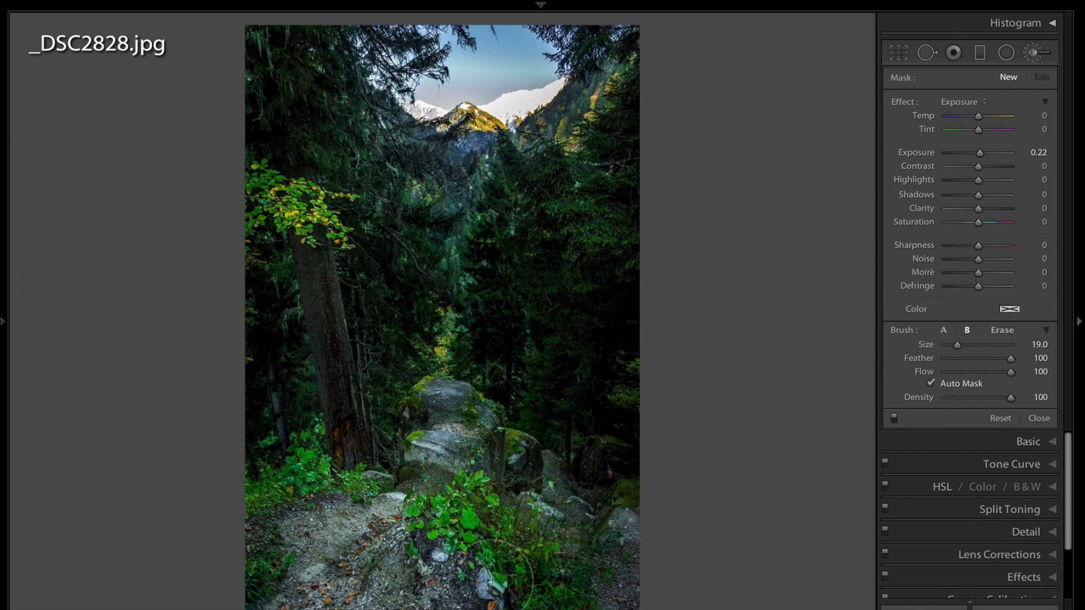
pyautogui.click(594, 548)
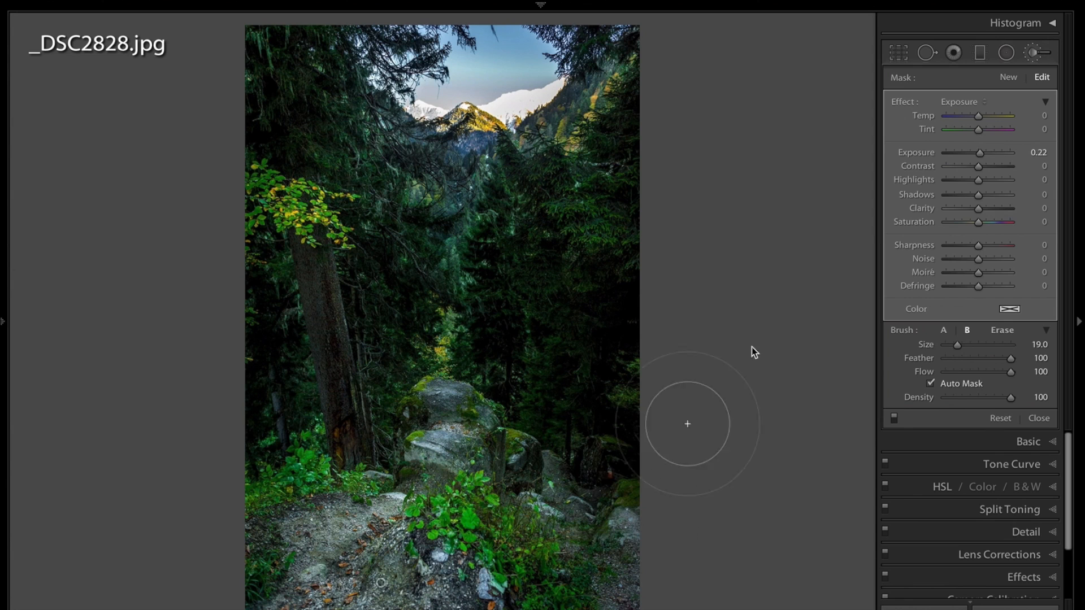
pyautogui.moveTo(981, 154); pyautogui.dragTo(981, 153)
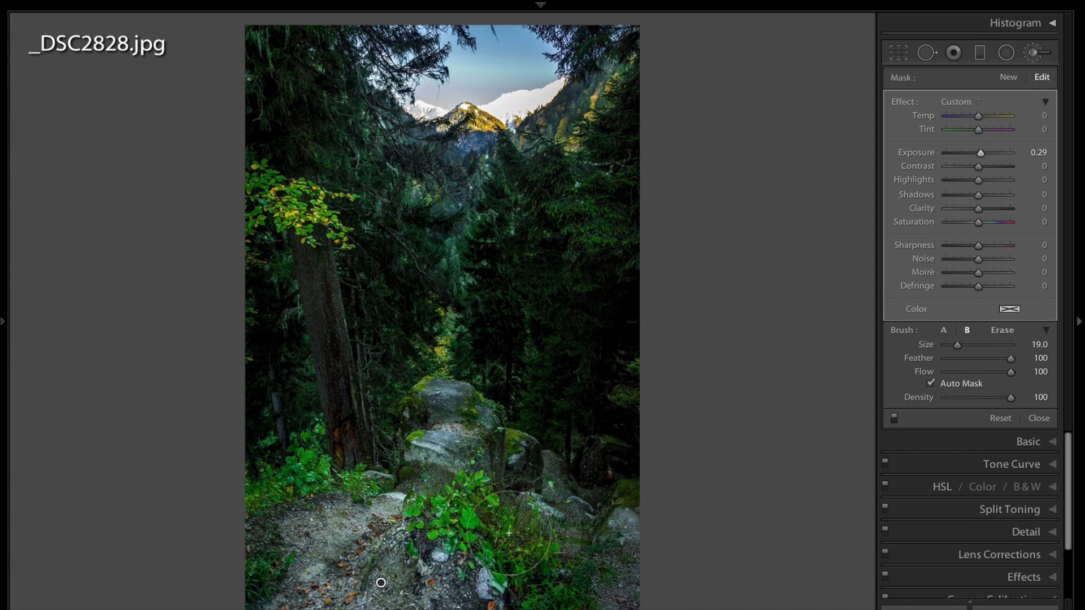
# Darken the shadowed ground and rocks beside the foreground plants with a new brush mask at Exposure −0.48
pyautogui.click(1008, 78)
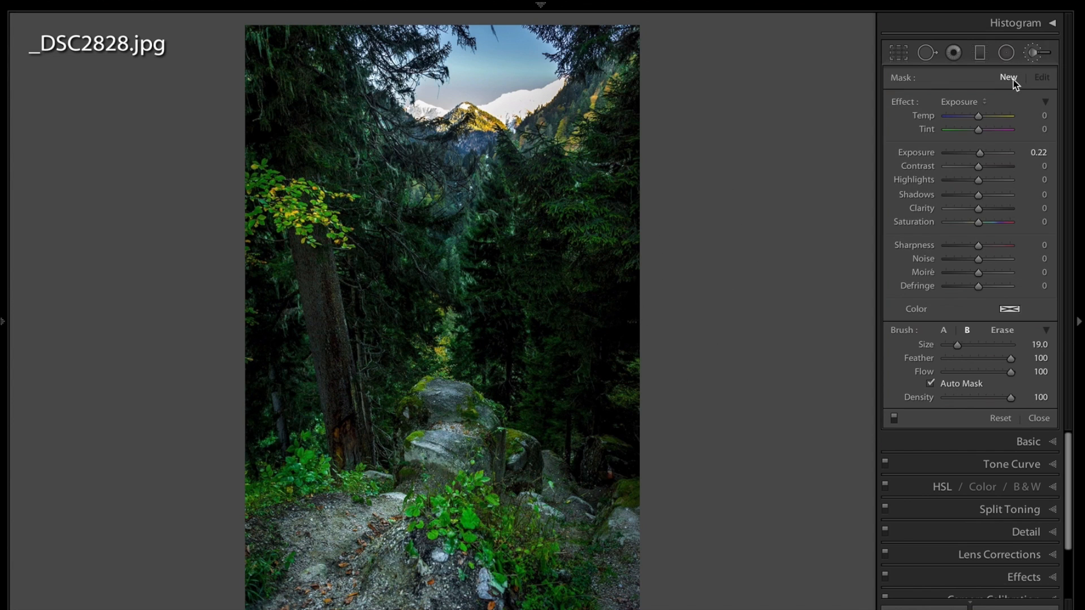
pyautogui.moveTo(979, 153); pyautogui.dragTo(973, 154)
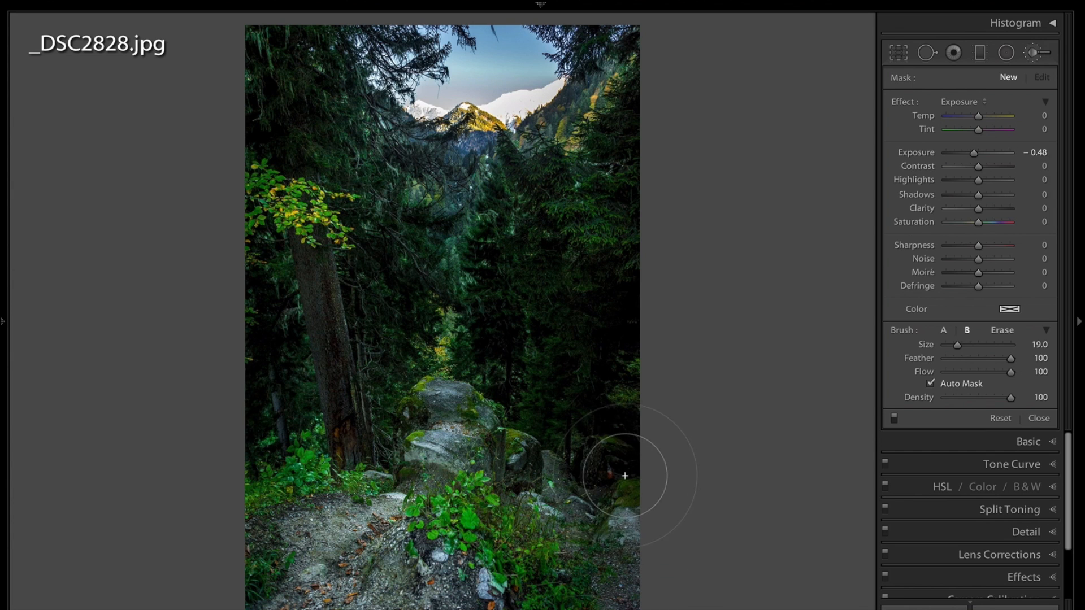
pyautogui.click(596, 450)
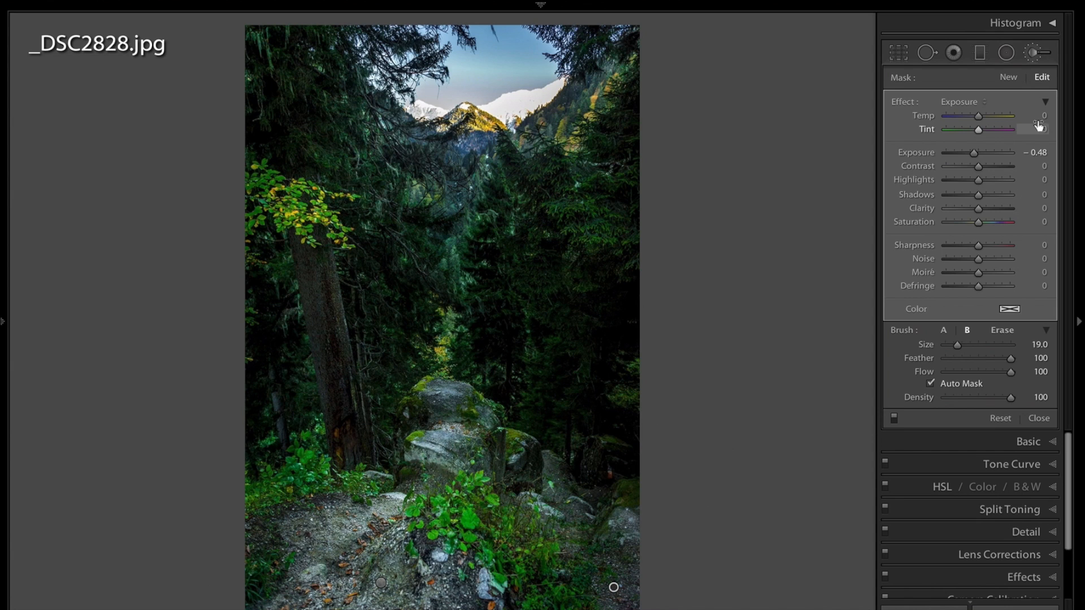
# Compare the forest photo with the brush masks off and on, and close the Adjustment Brush
pyautogui.click(894, 419)
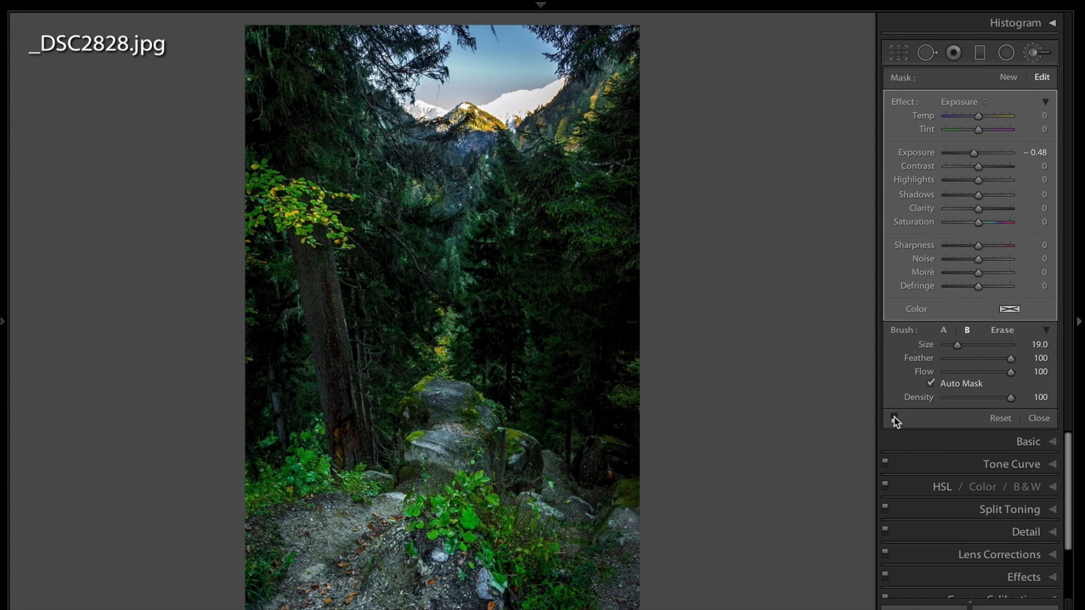
pyautogui.click(894, 419)
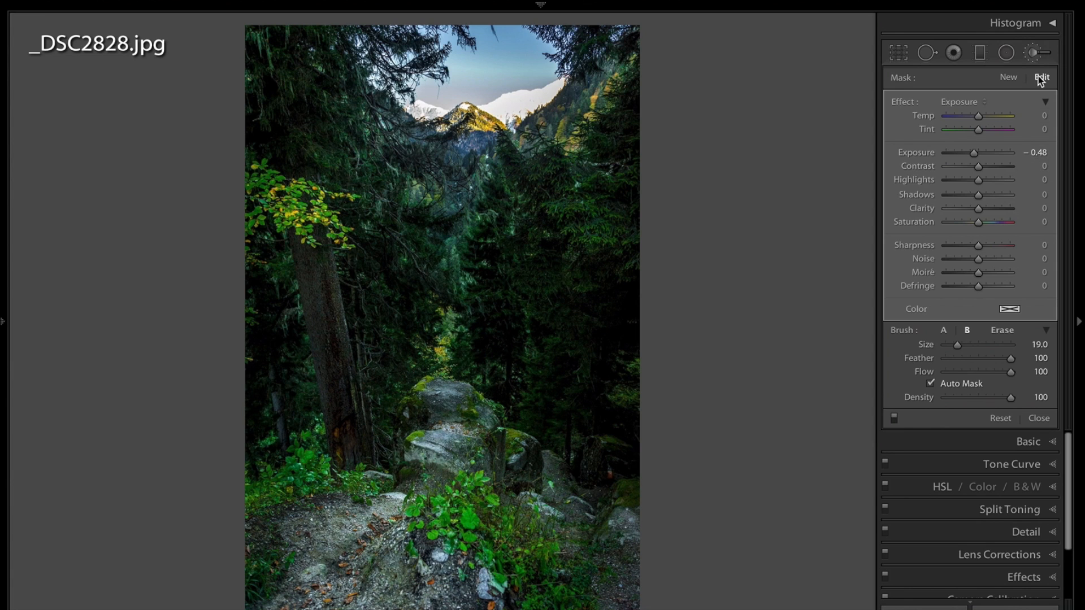
pyautogui.click(1035, 53)
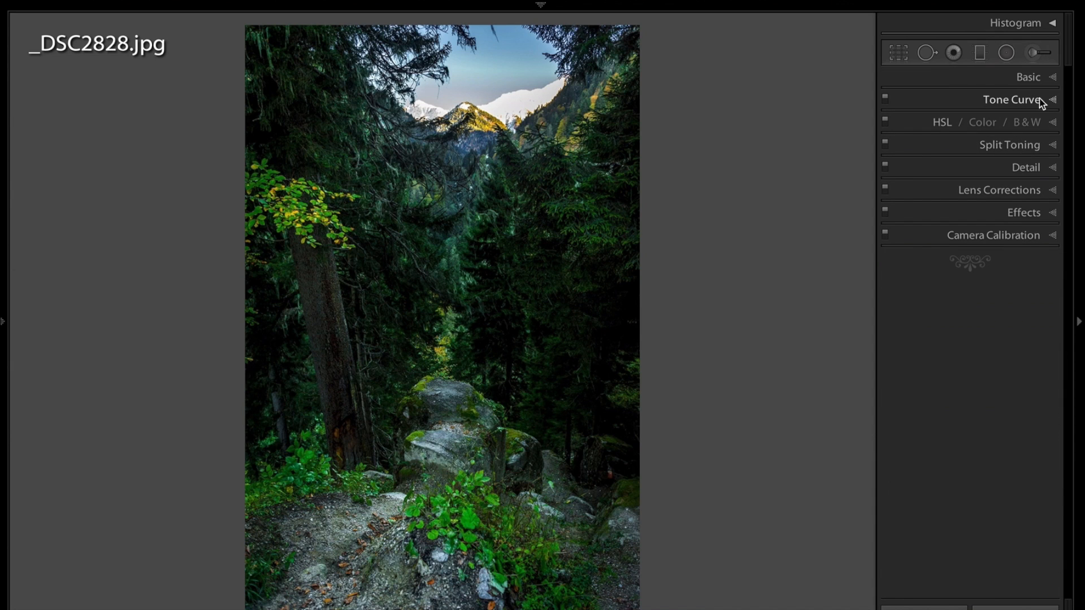
# Raise the saturation of the yellow-green leaves on the tree trunk to Yellow +33 and Green +4 with targeted adjustment
pyautogui.click(1054, 121)
pyautogui.click(940, 144)
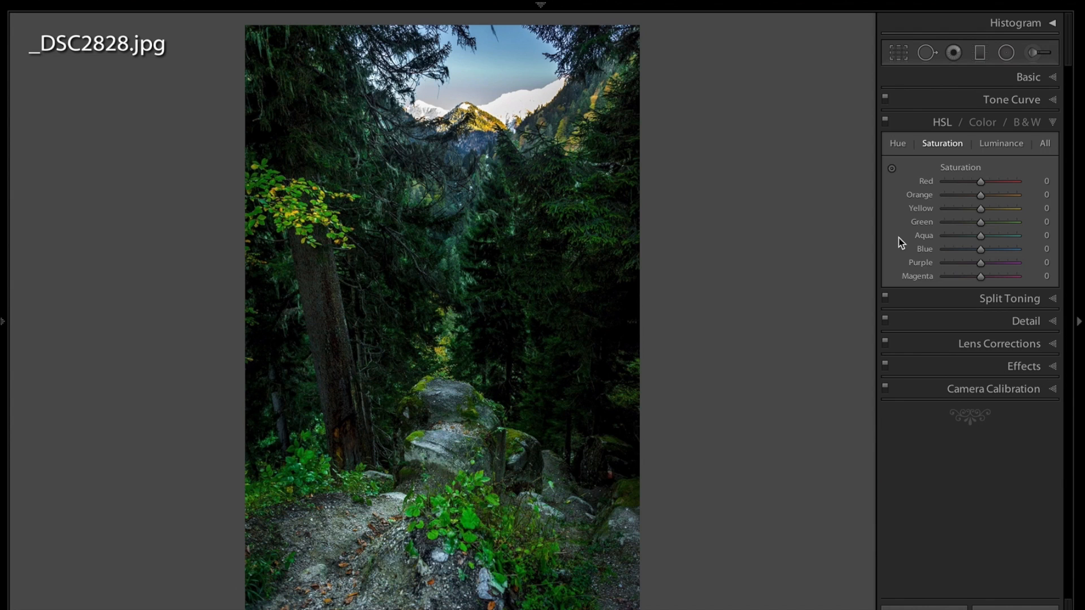
pyautogui.click(891, 169)
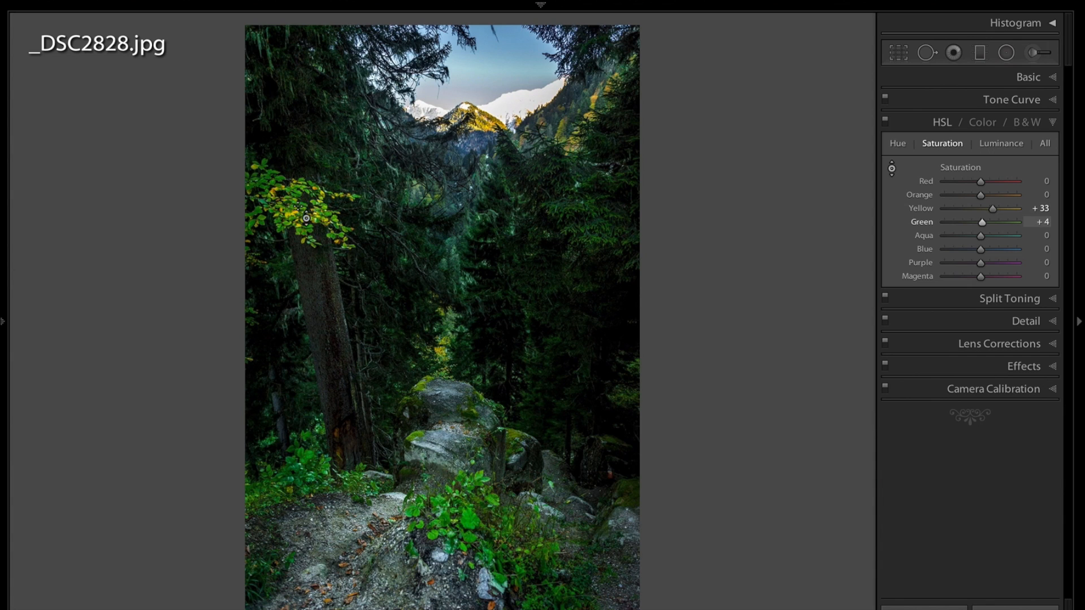
# Brighten the yellow-green leaves with a targeted luminance adjustment and compare the forest photo before and after
pyautogui.click(1017, 144)
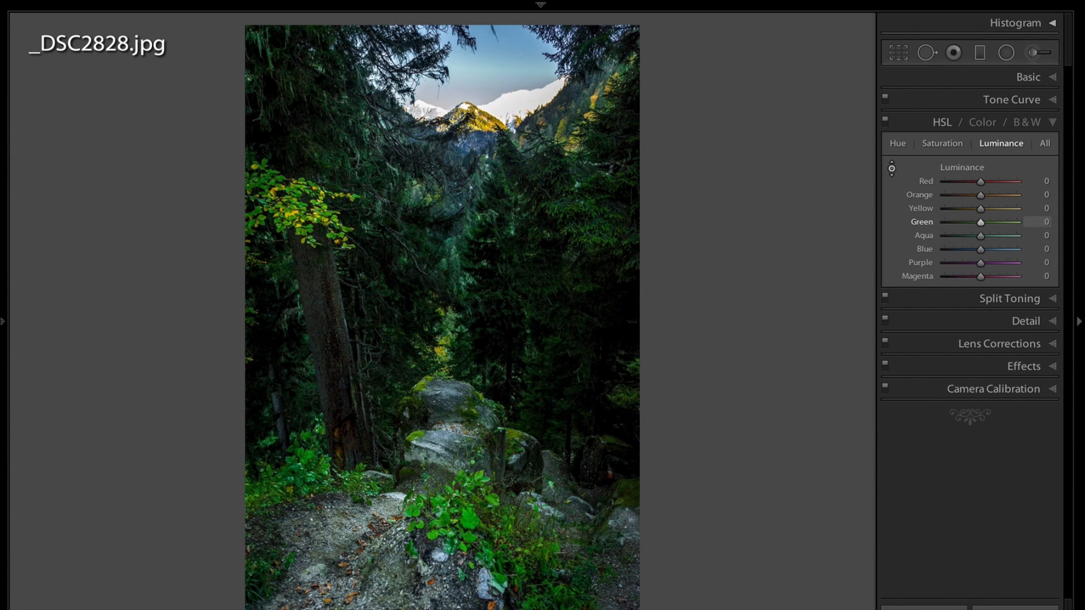
pyautogui.moveTo(294, 213); pyautogui.dragTo(294, 204)
pyautogui.press('\\')
pyautogui.press('\\')
pyautogui.click(1053, 126)
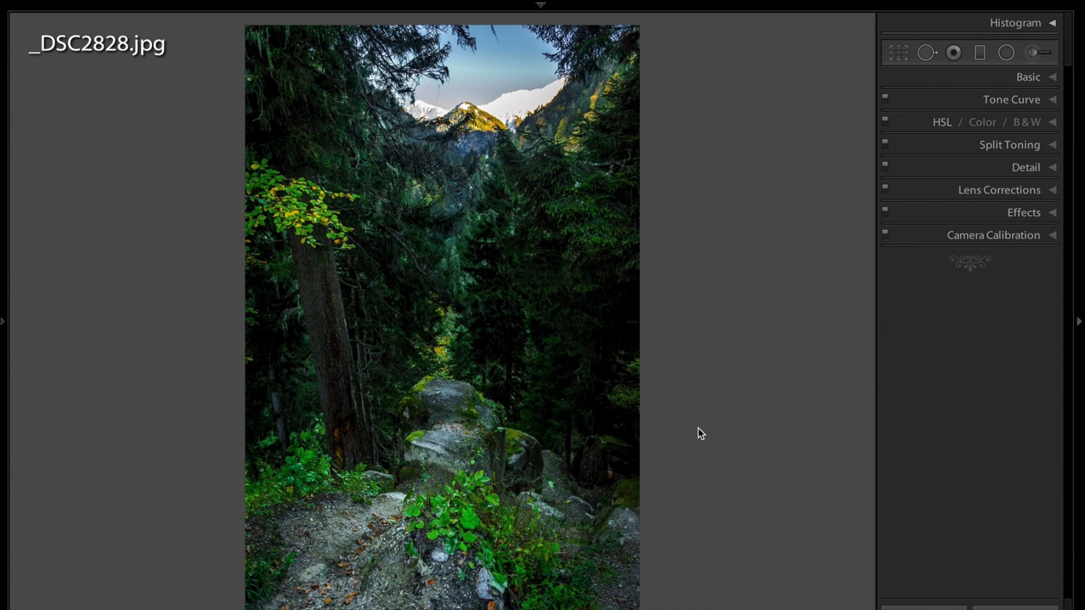
# Go to DSC_2743.jpg and brighten the sunlit strip of grass on the hill with an Adjustment Brush mask at Exposure 0.52
pyautogui.press('Right')
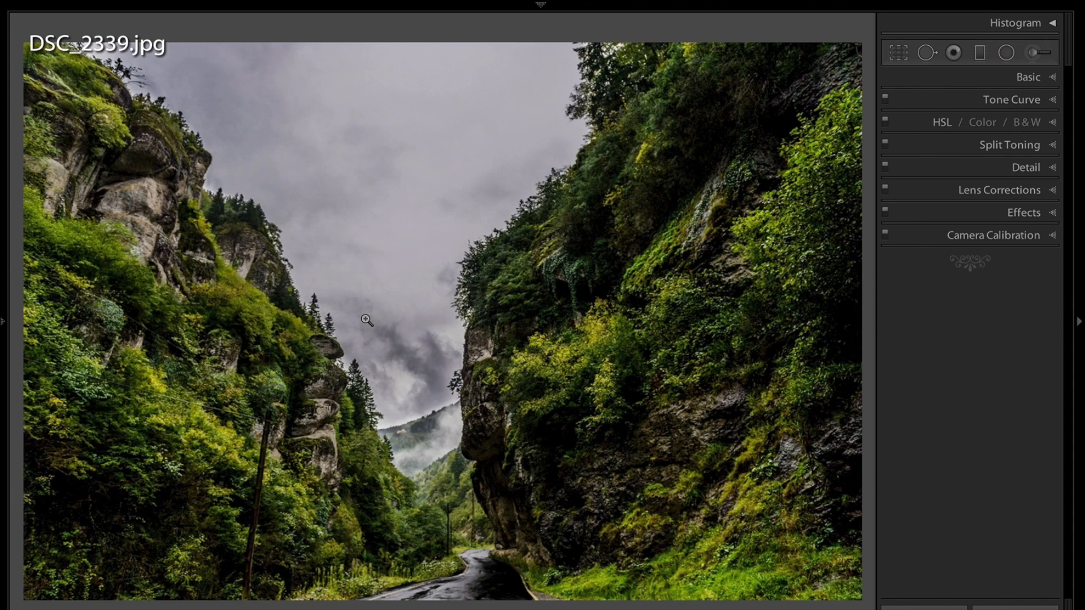
pyautogui.press('Right')
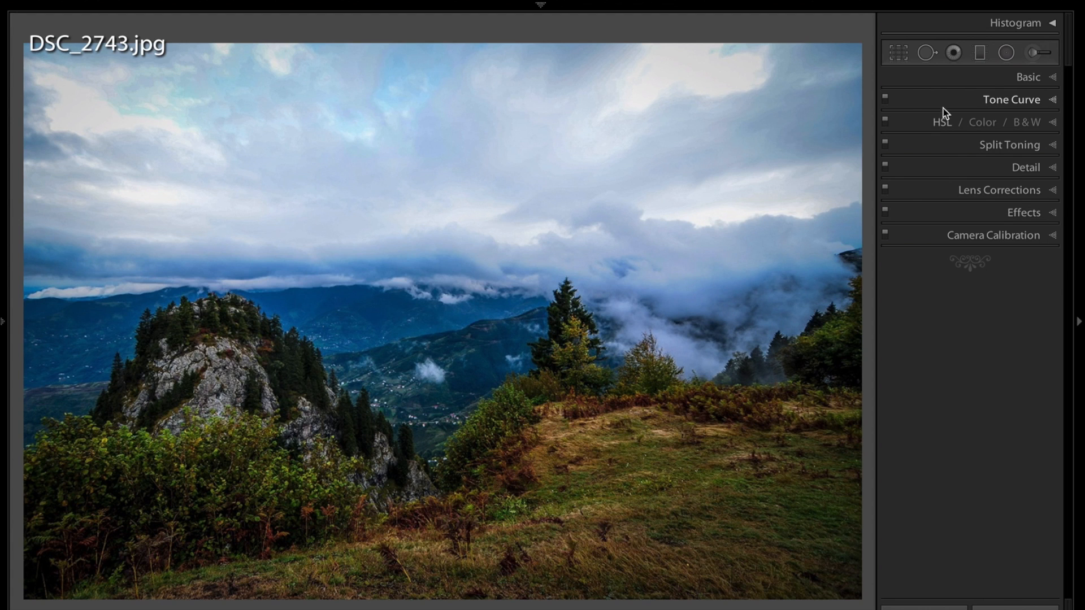
pyautogui.click(1034, 51)
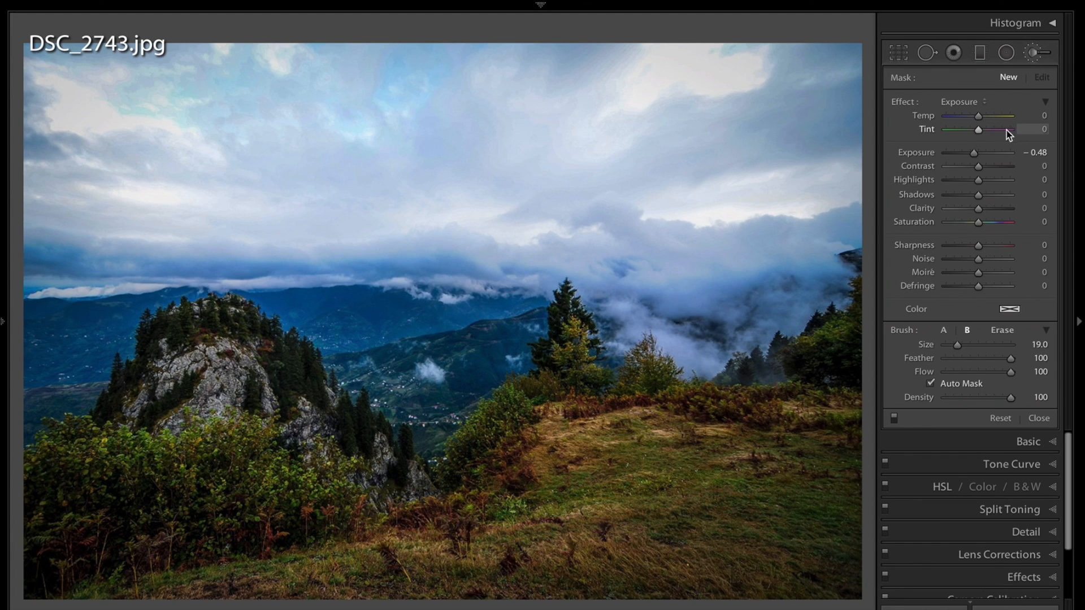
pyautogui.moveTo(972, 151); pyautogui.dragTo(974, 152)
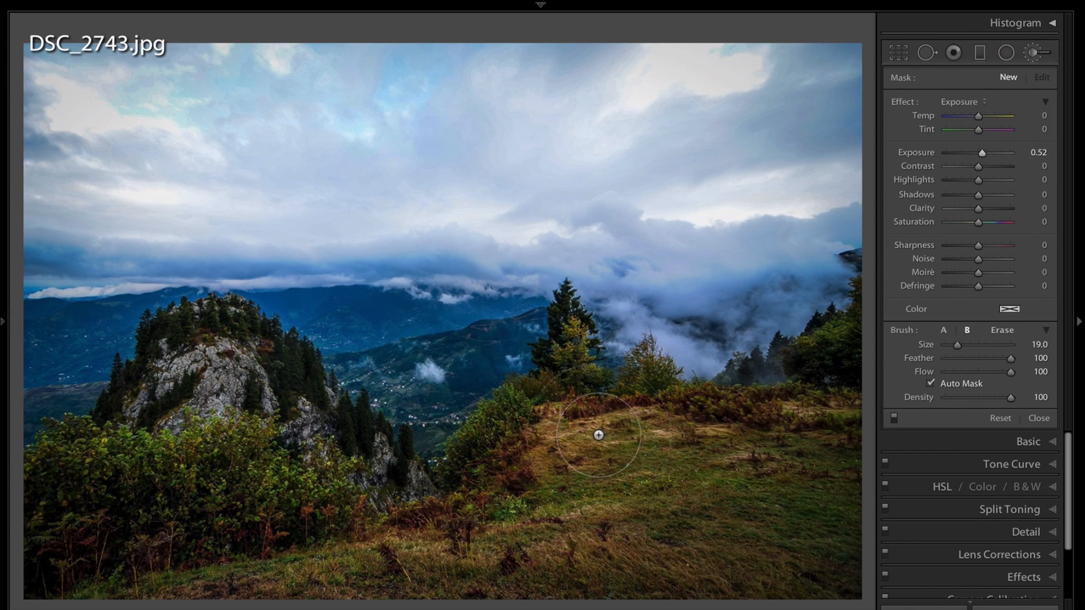
pyautogui.moveTo(598, 435)
pyautogui.mouseDown()
pyautogui.moveTo(580, 456)
pyautogui.moveTo(627, 418)
pyautogui.moveTo(596, 432)
pyautogui.moveTo(569, 511)
pyautogui.moveTo(652, 417)
pyautogui.moveTo(571, 484)
pyautogui.mouseUp()
pyautogui.moveTo(459, 537)
pyautogui.mouseDown()
pyautogui.moveTo(505, 547)
pyautogui.moveTo(453, 546)
pyautogui.moveTo(436, 517)
pyautogui.moveTo(395, 529)
pyautogui.moveTo(413, 533)
pyautogui.mouseUp()
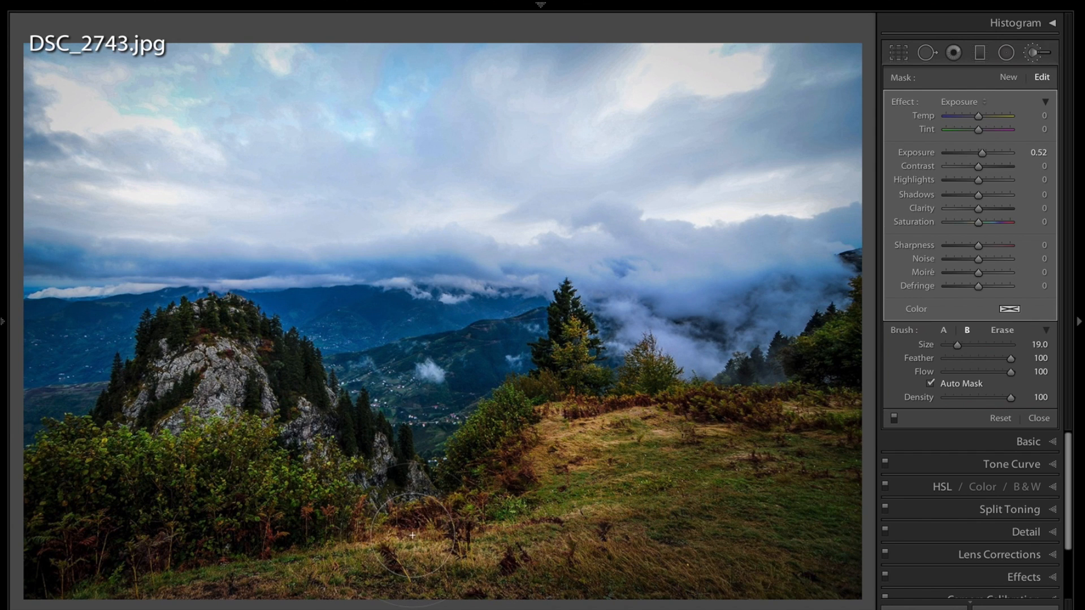
pyautogui.moveTo(799, 410); pyautogui.dragTo(822, 402)
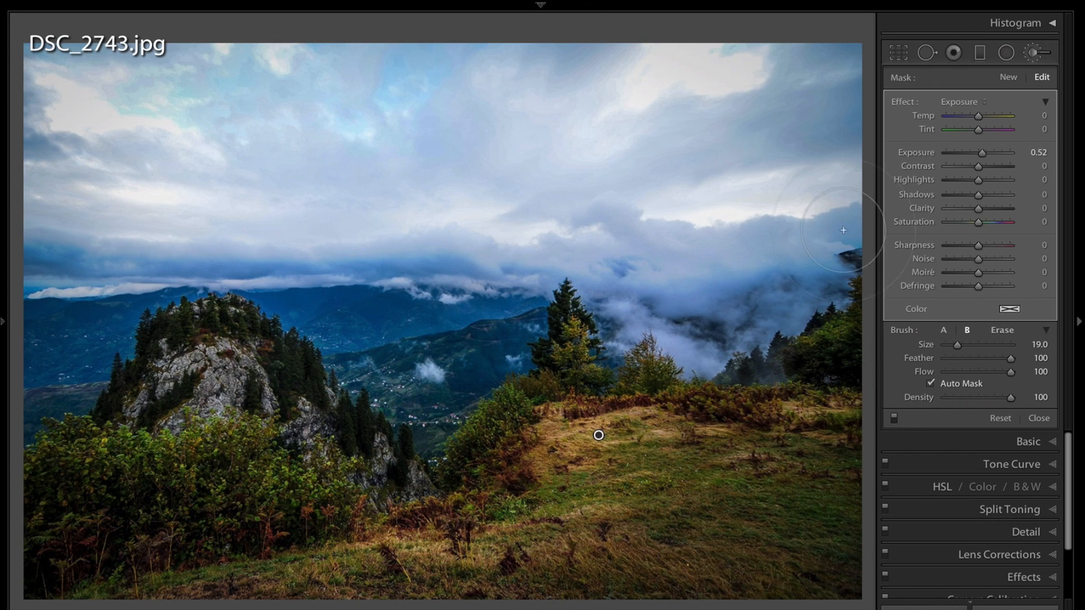
# Darken the shaded grass on the hillside with a new brush mask at Exposure −0.36
pyautogui.click(1009, 83)
pyautogui.moveTo(981, 155); pyautogui.dragTo(975, 156)
pyautogui.moveTo(727, 471)
pyautogui.mouseDown()
pyautogui.moveTo(668, 518)
pyautogui.moveTo(670, 497)
pyautogui.moveTo(738, 472)
pyautogui.moveTo(658, 497)
pyautogui.moveTo(605, 532)
pyautogui.moveTo(791, 467)
pyautogui.mouseUp()
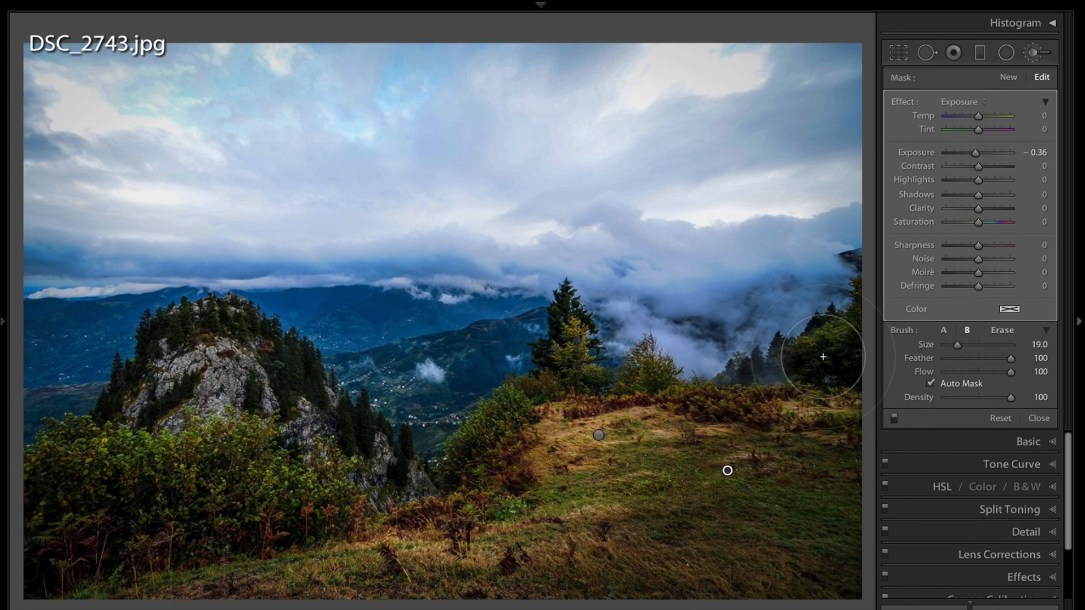
# Compare the mountain photo with the brush masks off and on, and close the Adjustment Brush
pyautogui.click(895, 419)
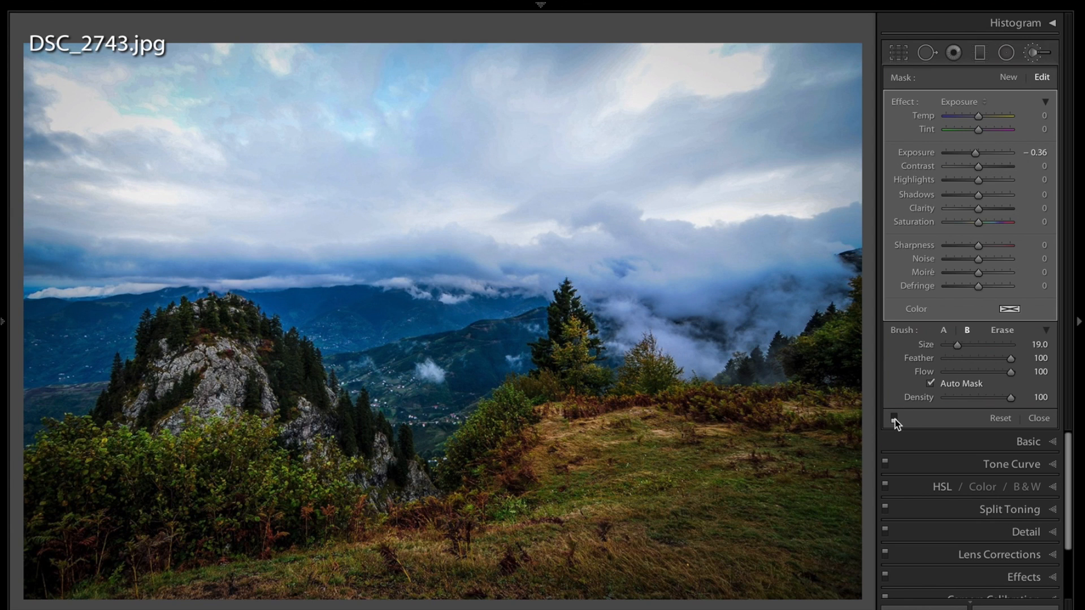
pyautogui.click(895, 419)
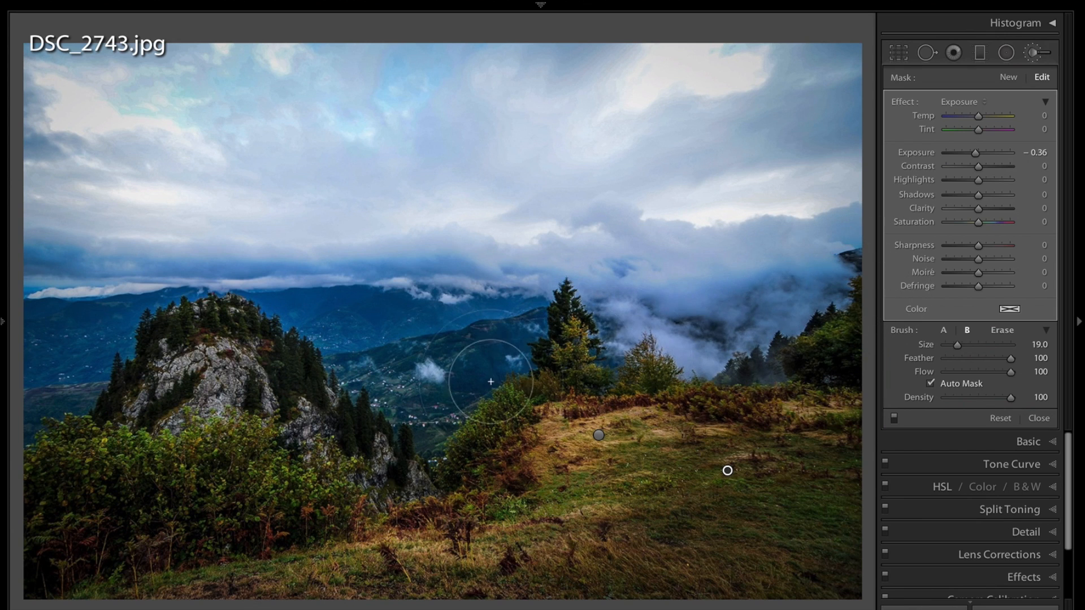
pyautogui.click(1034, 52)
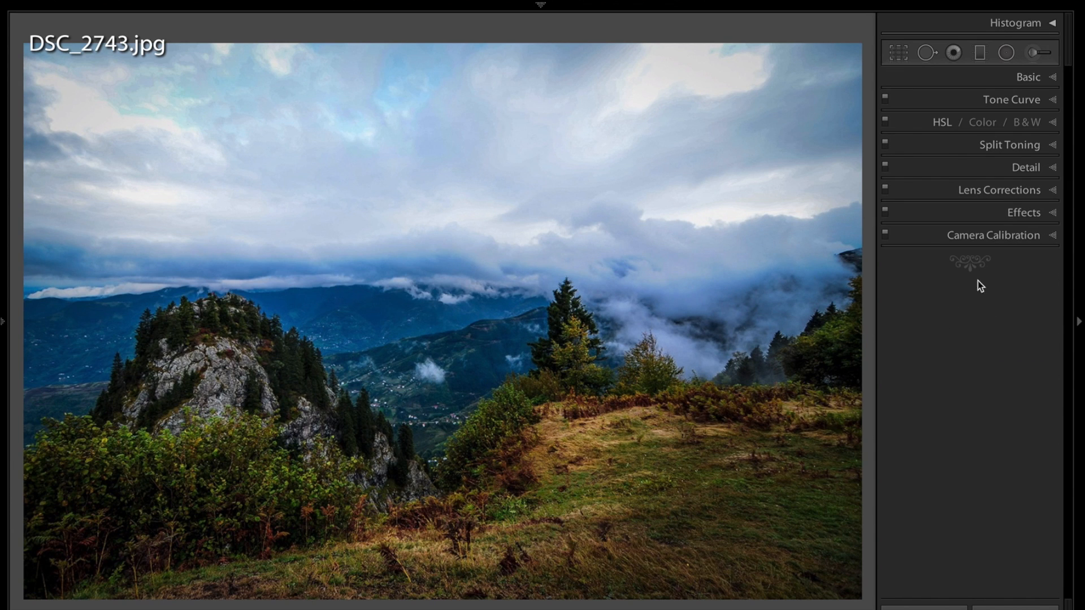
# Raise the foreground bushes' luminance to Yellow +45 and Green +50 with targeted adjustment, and compare the photo before and after
pyautogui.click(1053, 123)
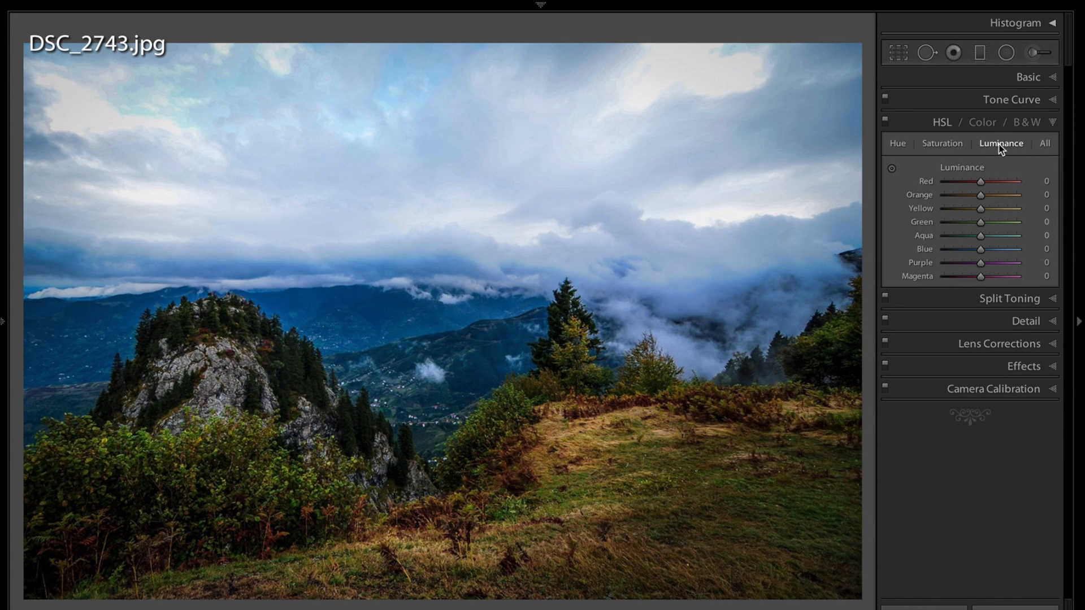
pyautogui.click(892, 168)
pyautogui.moveTo(226, 463); pyautogui.dragTo(226, 446)
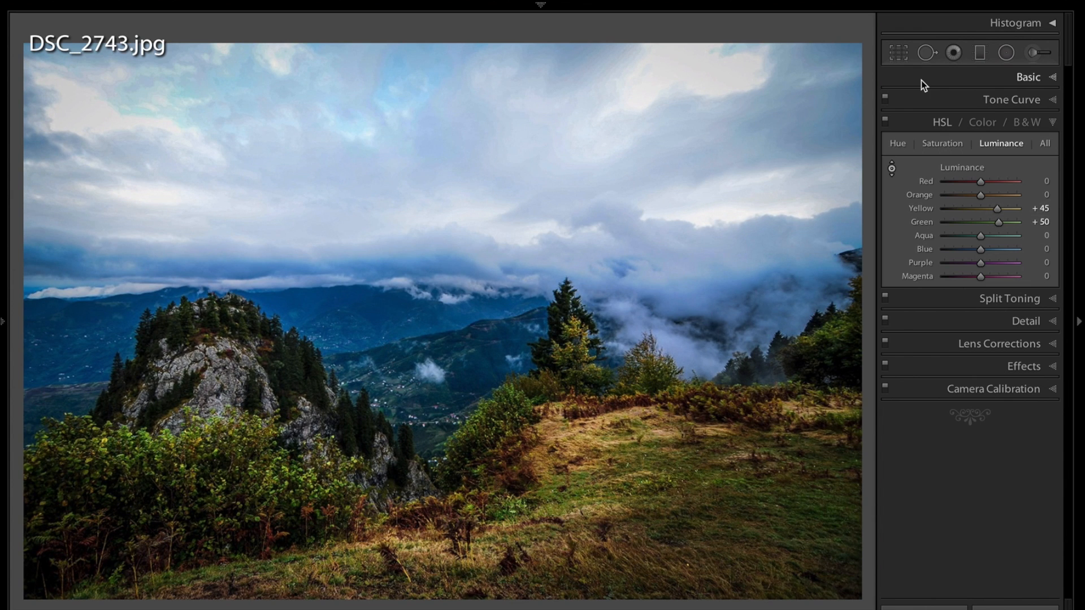
pyautogui.press('\\')
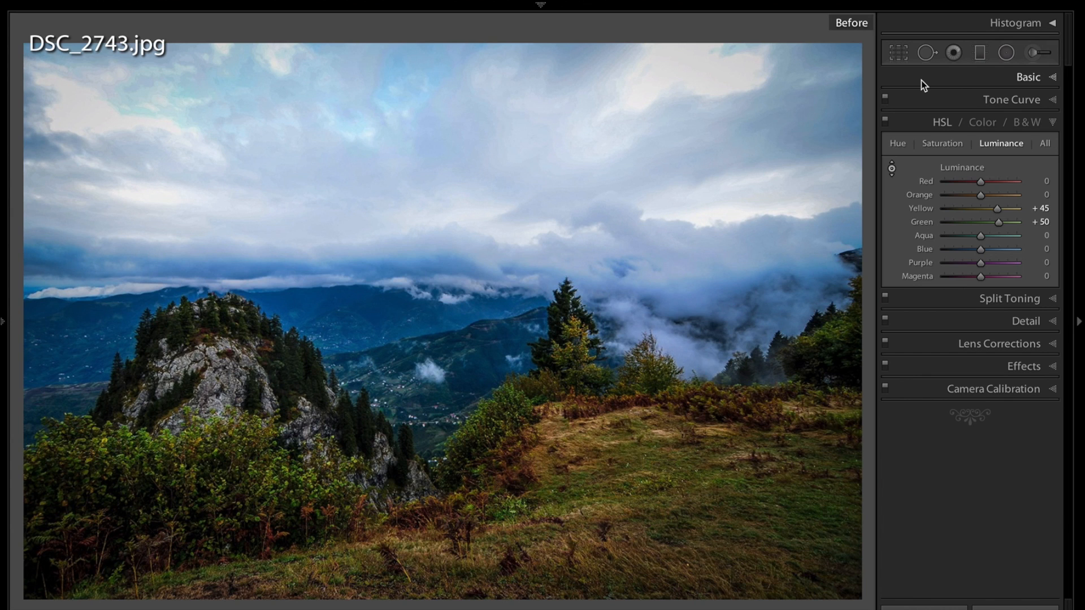
pyautogui.press('\\')
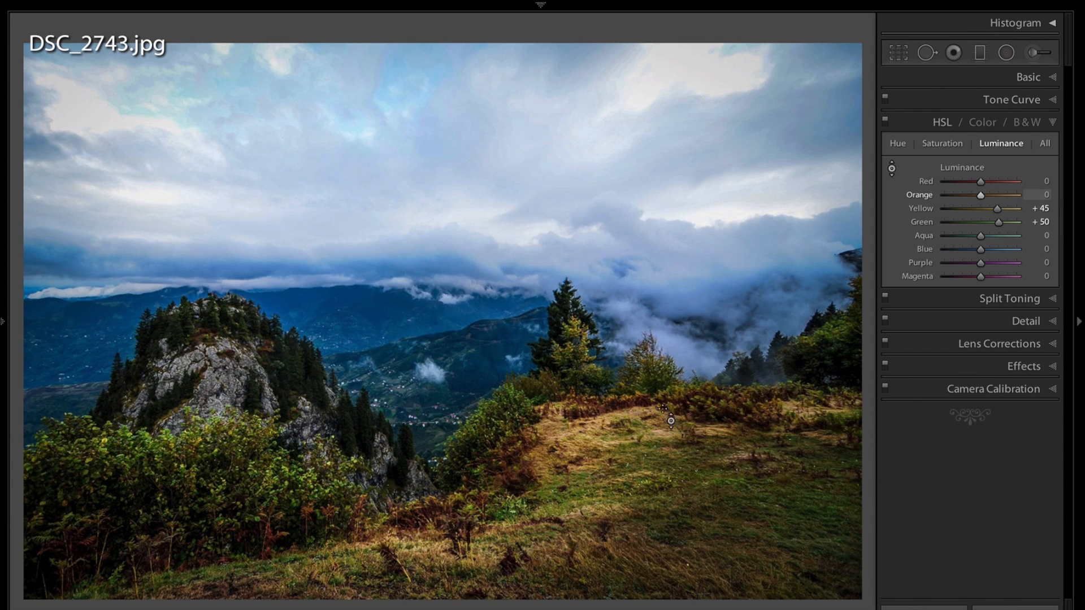
pyautogui.click(1050, 119)
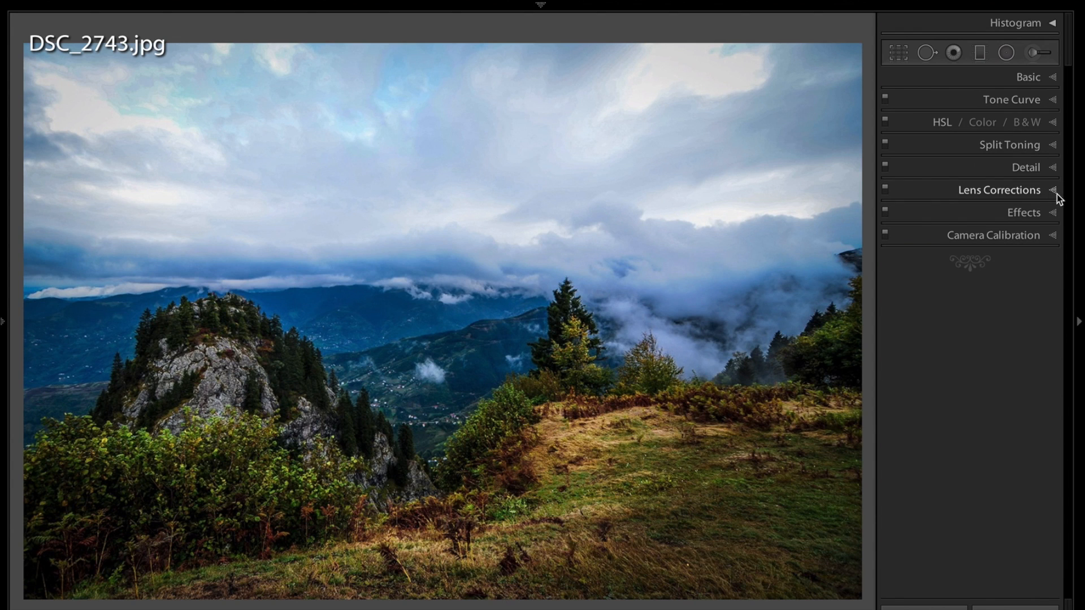
# Apply a Highlight Priority post-crop vignette with Amount −19 to DSC_2743.jpg
pyautogui.click(1052, 213)
pyautogui.click(978, 263)
pyautogui.moveTo(978, 264); pyautogui.dragTo(973, 263)
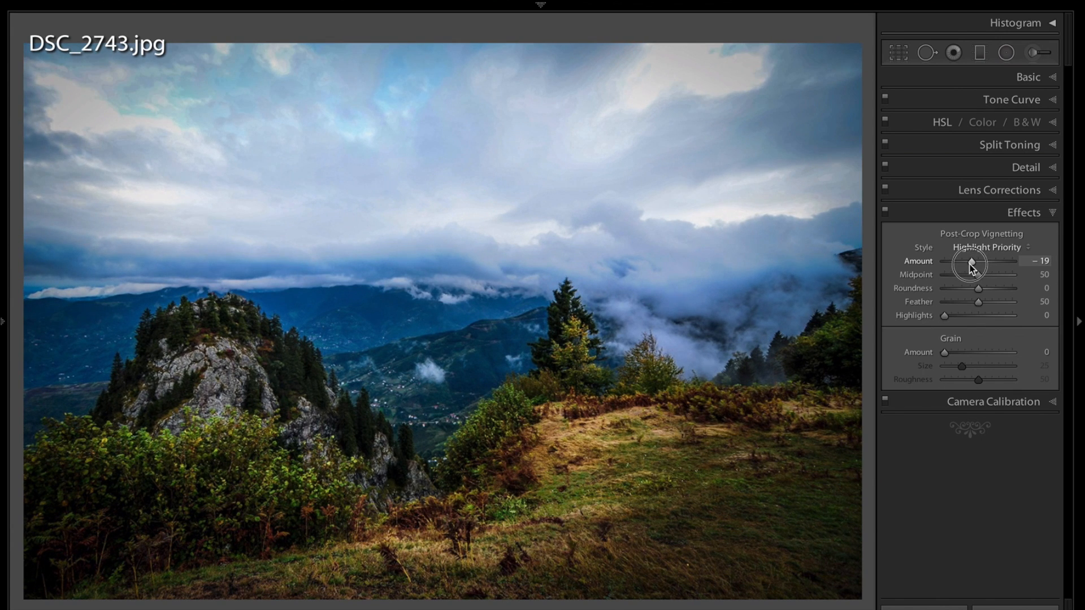
pyautogui.moveTo(970, 267); pyautogui.dragTo(970, 266)
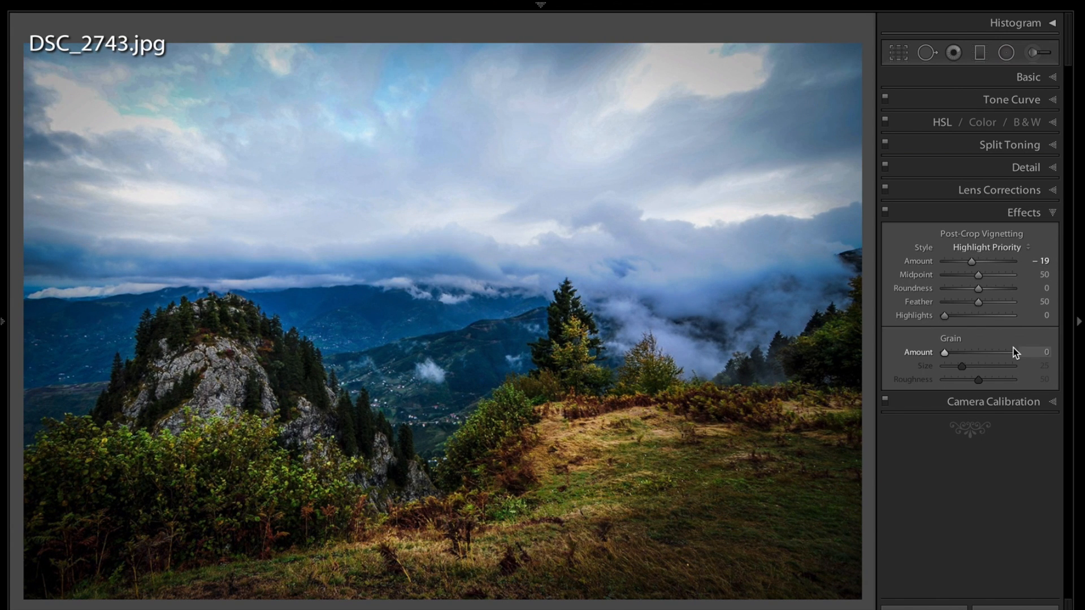
pyautogui.click(1053, 214)
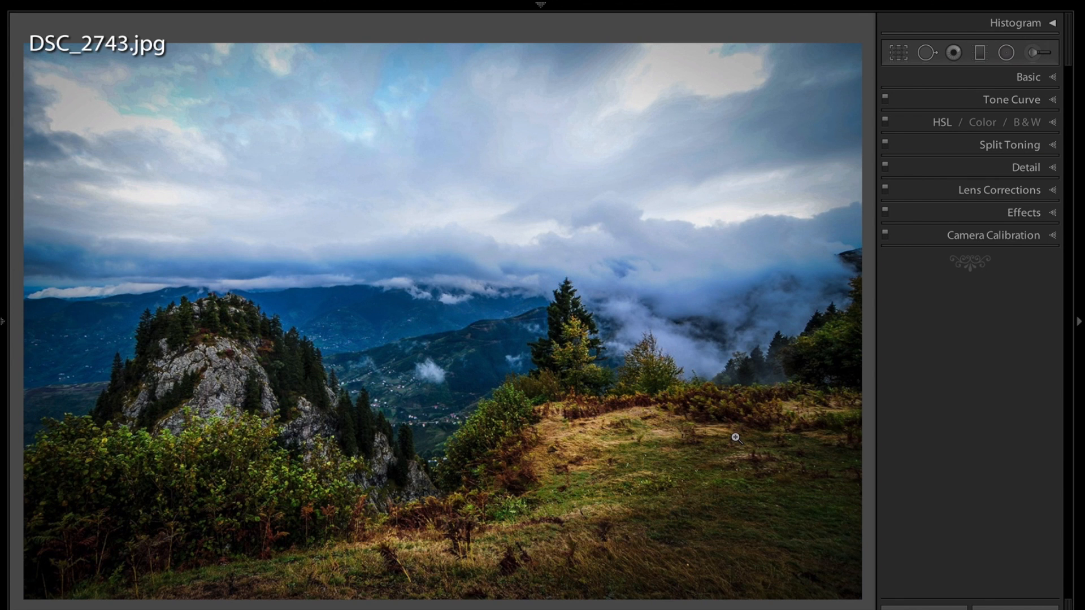
# Go to DSC_2764.jpg and crop it at the As Shot aspect to exclude the large tree and the lower foreground
pyautogui.press('Right')
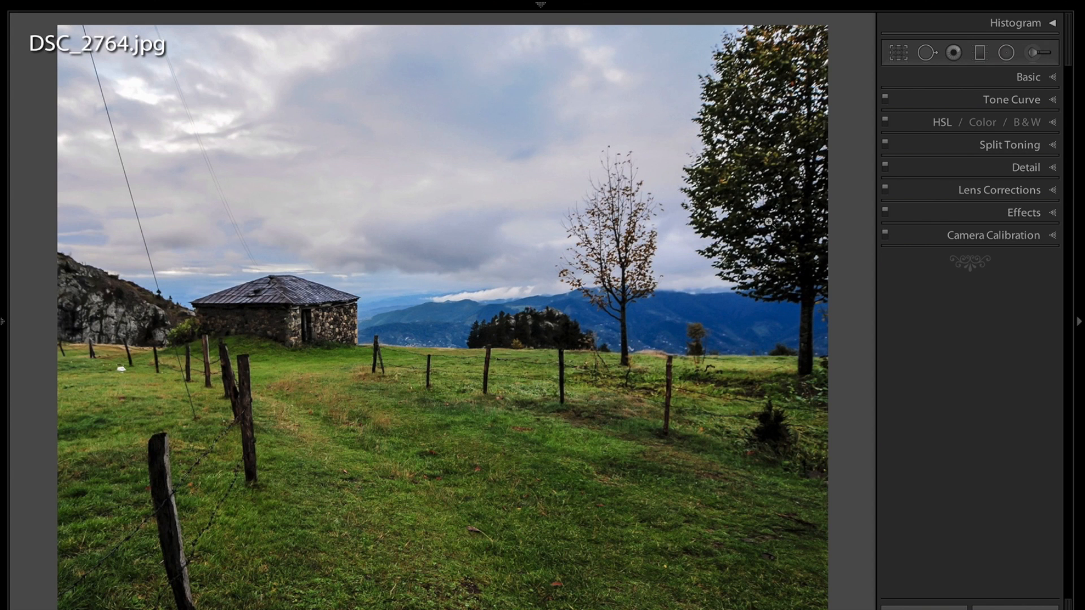
pyautogui.click(902, 53)
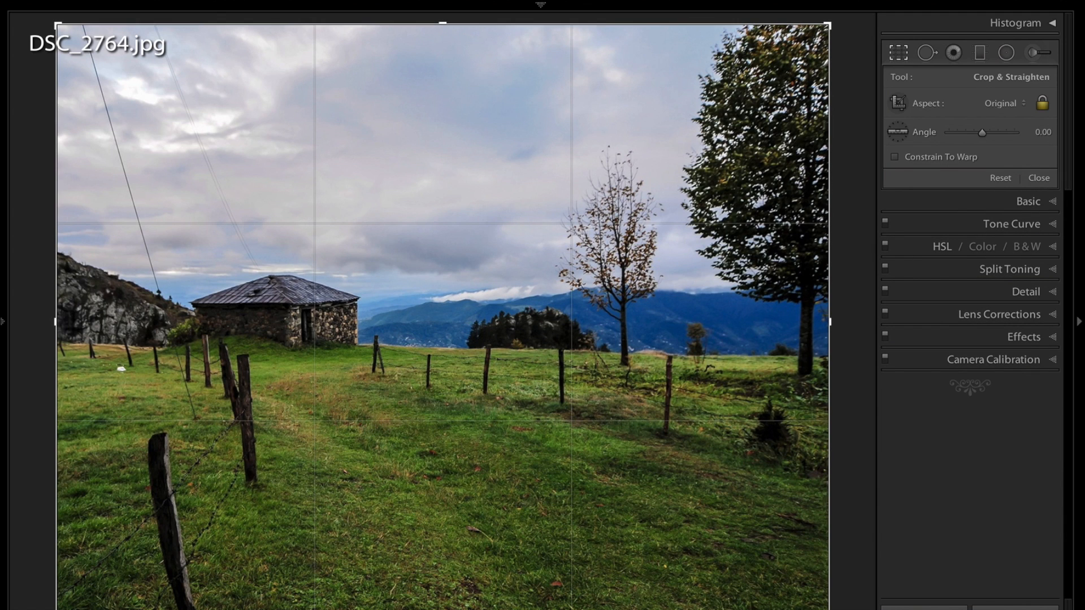
pyautogui.moveTo(829, 609); pyautogui.dragTo(740, 569)
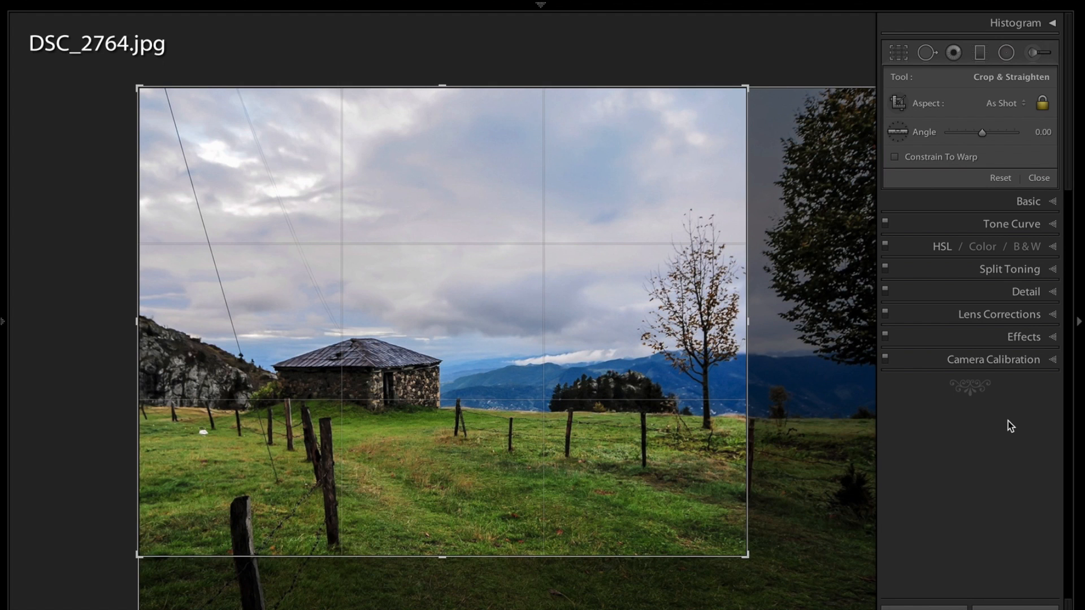
pyautogui.press('r')
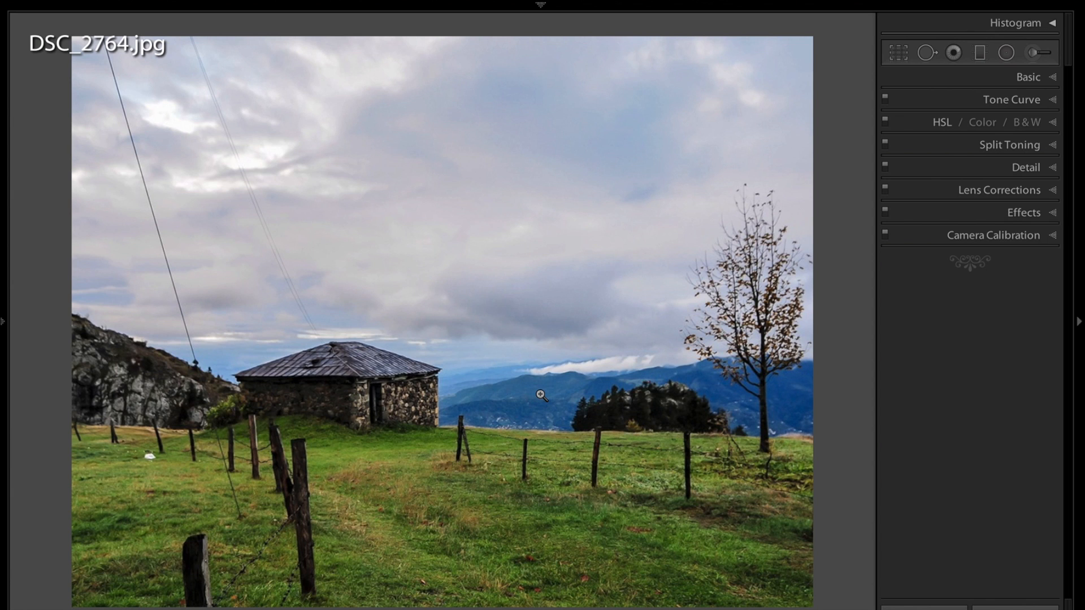
# Brighten the grass path leading to the stone house with an Adjustment Brush mask at Exposure 0.50
pyautogui.click(1038, 53)
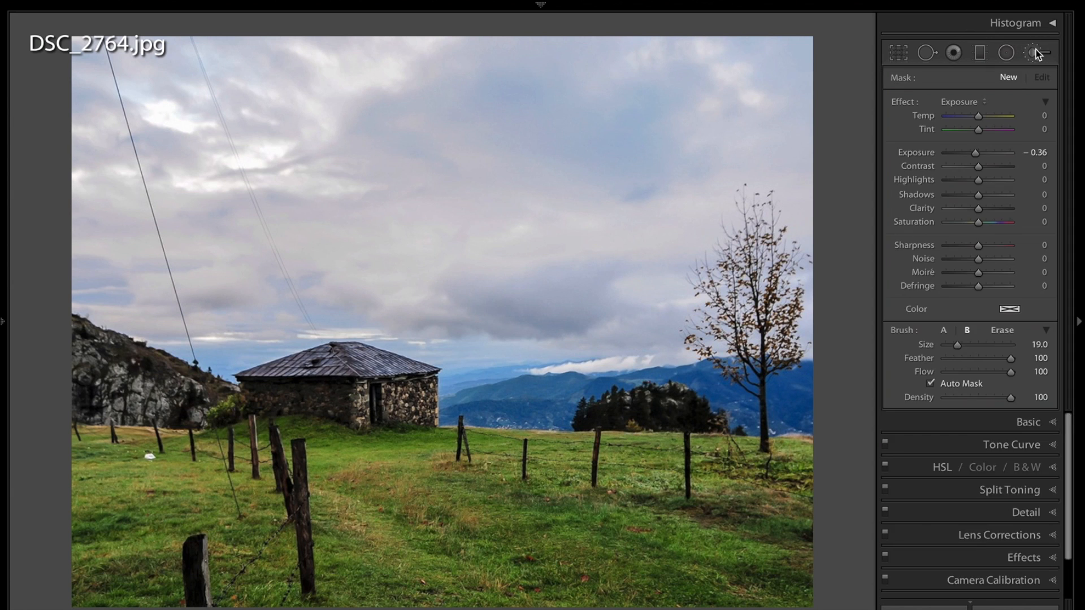
pyautogui.moveTo(978, 158); pyautogui.dragTo(982, 153)
pyautogui.moveTo(469, 565)
pyautogui.mouseDown()
pyautogui.moveTo(330, 461)
pyautogui.moveTo(394, 458)
pyautogui.moveTo(380, 436)
pyautogui.mouseUp()
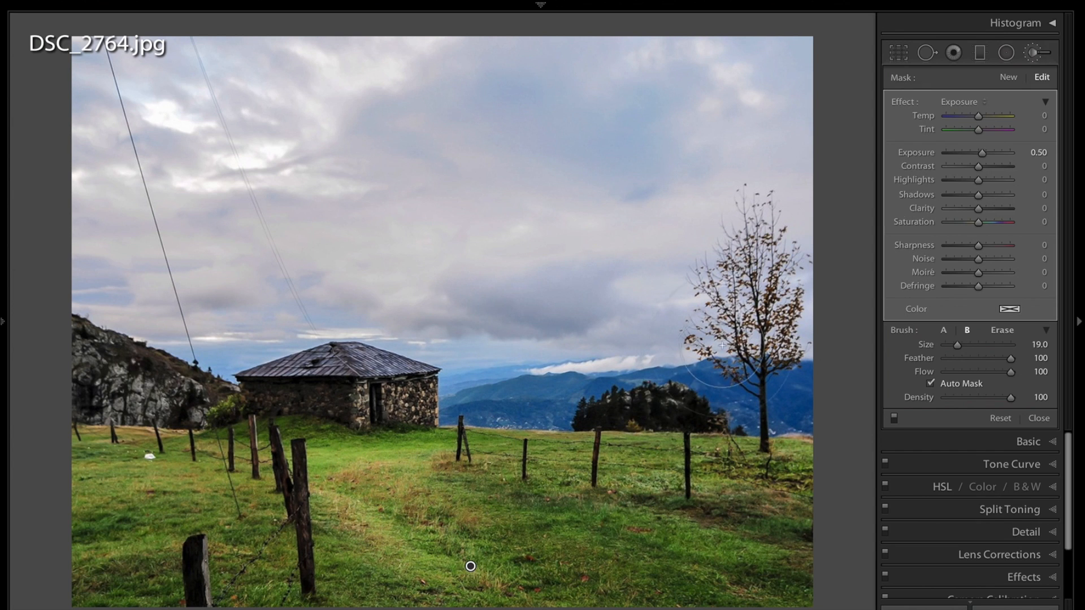
# Darken the foreground grass around the path with a new brush mask at Exposure −0.24, and close the Adjustment Brush
pyautogui.click(1010, 77)
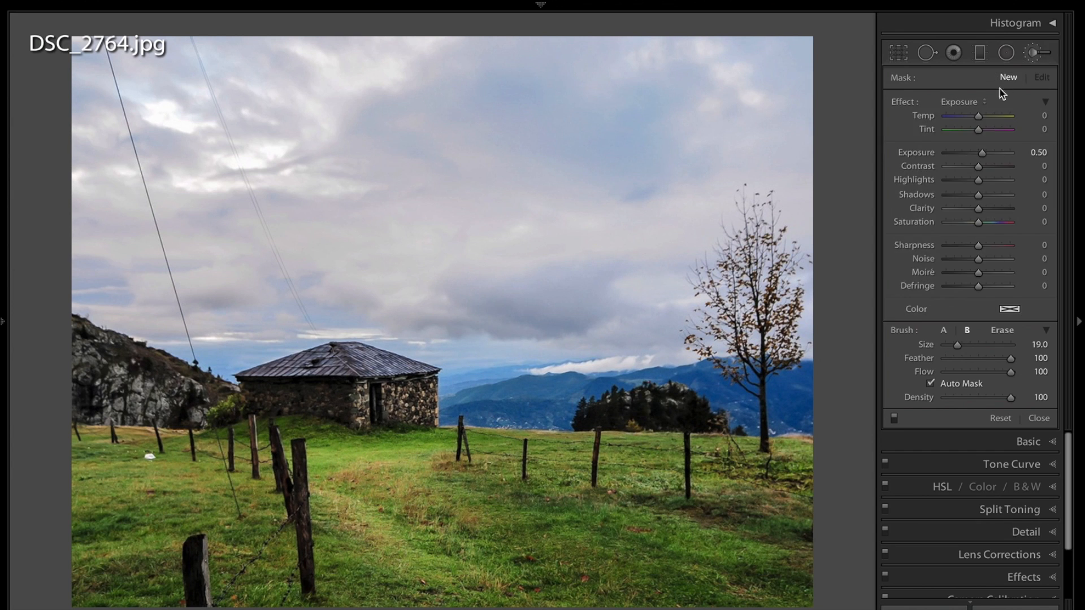
pyautogui.moveTo(982, 153); pyautogui.dragTo(975, 154)
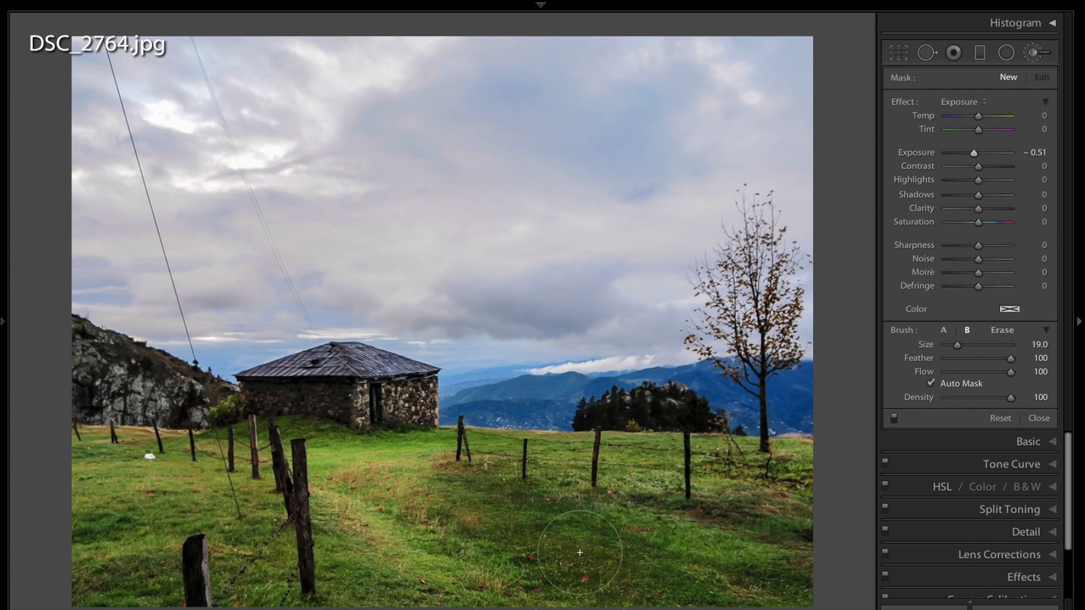
pyautogui.moveTo(617, 566); pyautogui.dragTo(351, 564)
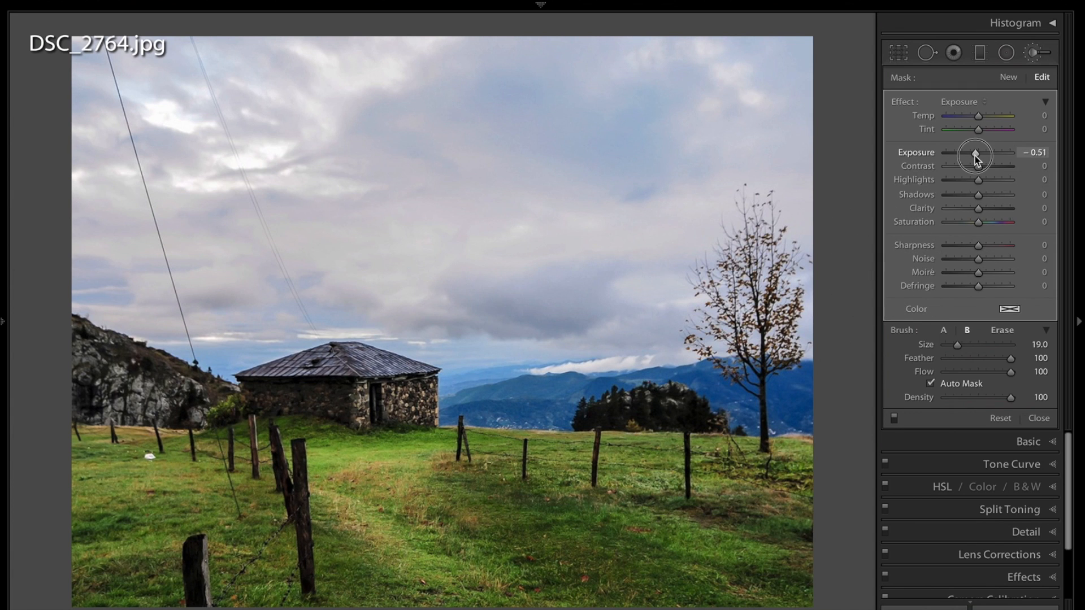
pyautogui.moveTo(975, 154); pyautogui.dragTo(978, 156)
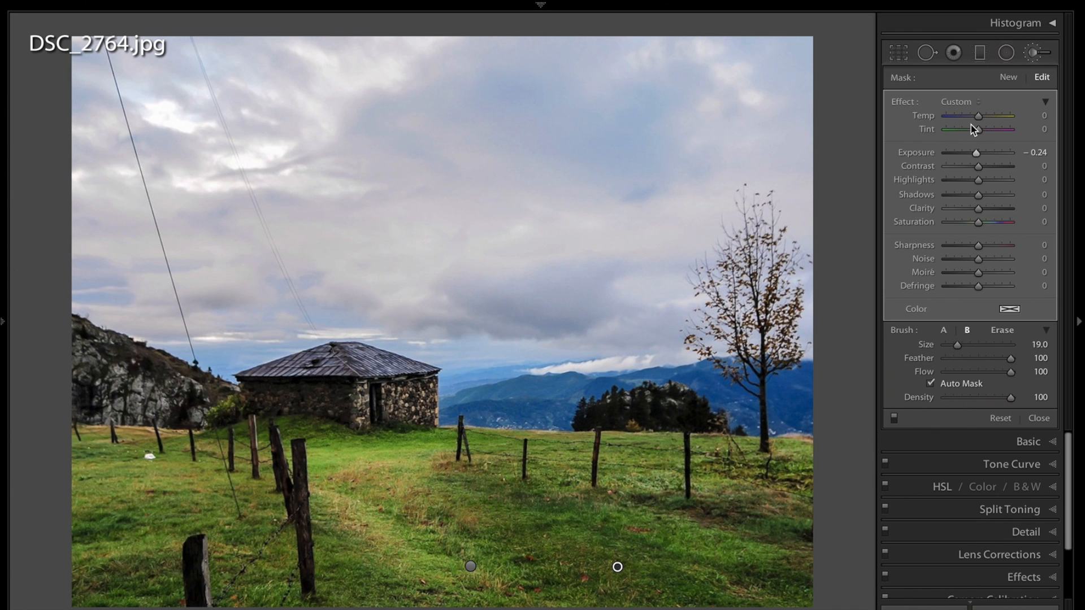
pyautogui.click(1038, 52)
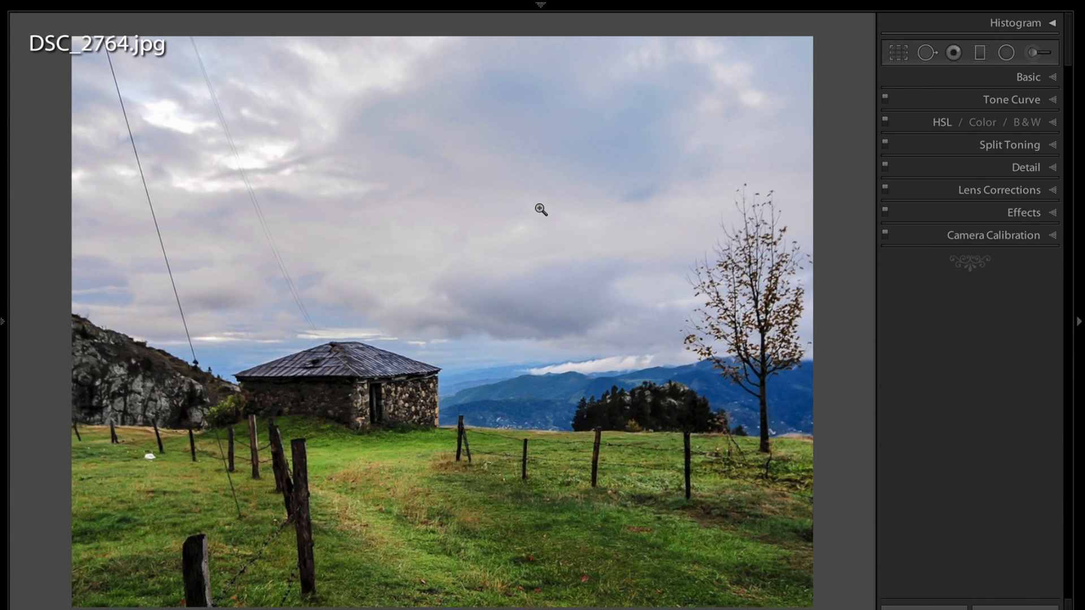
# Hide the photo info overlay and heal the dark cable across the sky with one straight Spot Removal stroke in Heal mode
pyautogui.press('i')
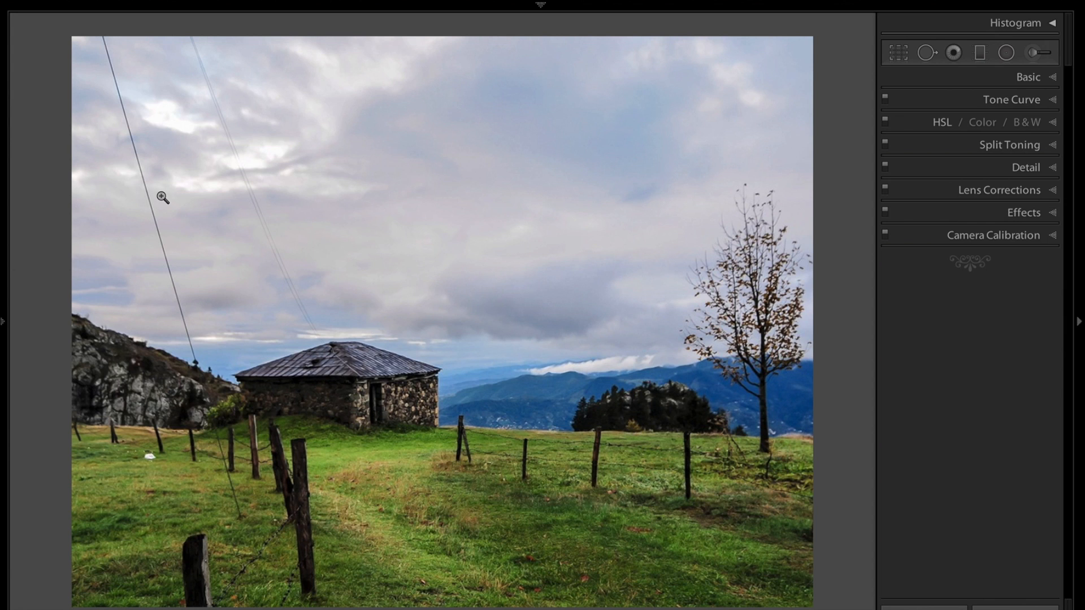
pyautogui.click(925, 54)
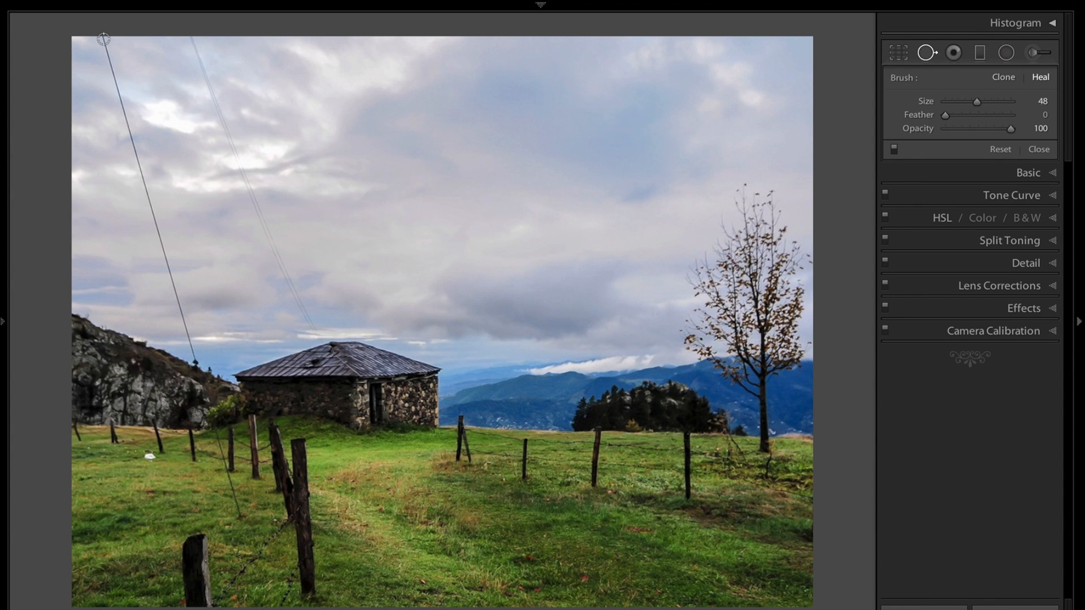
pyautogui.click(103, 39)
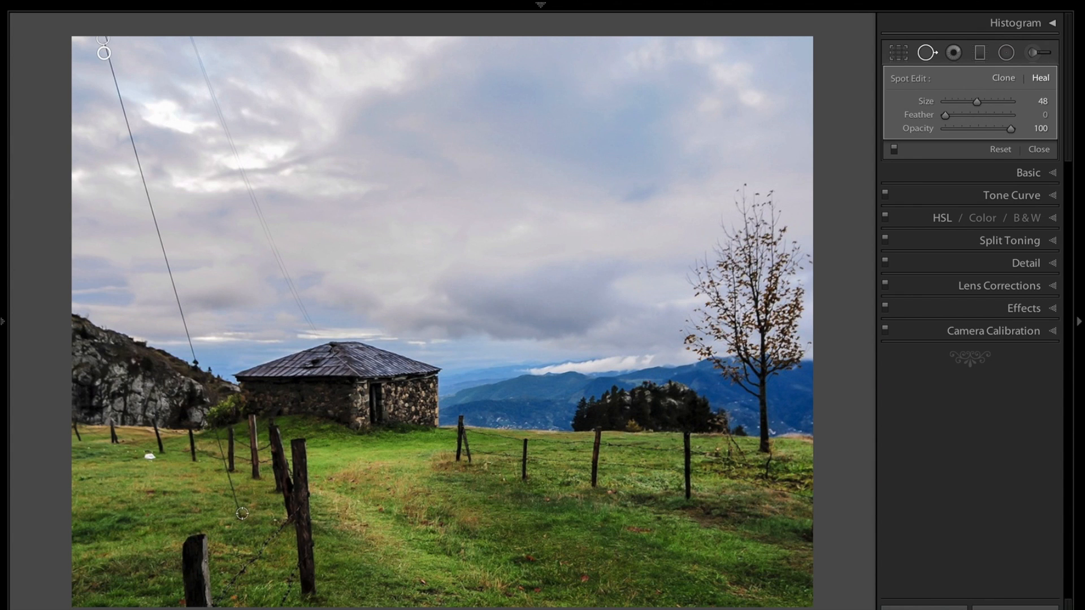
pyautogui.keyDown('shift'); pyautogui.click(193, 354); pyautogui.keyUp('shift')
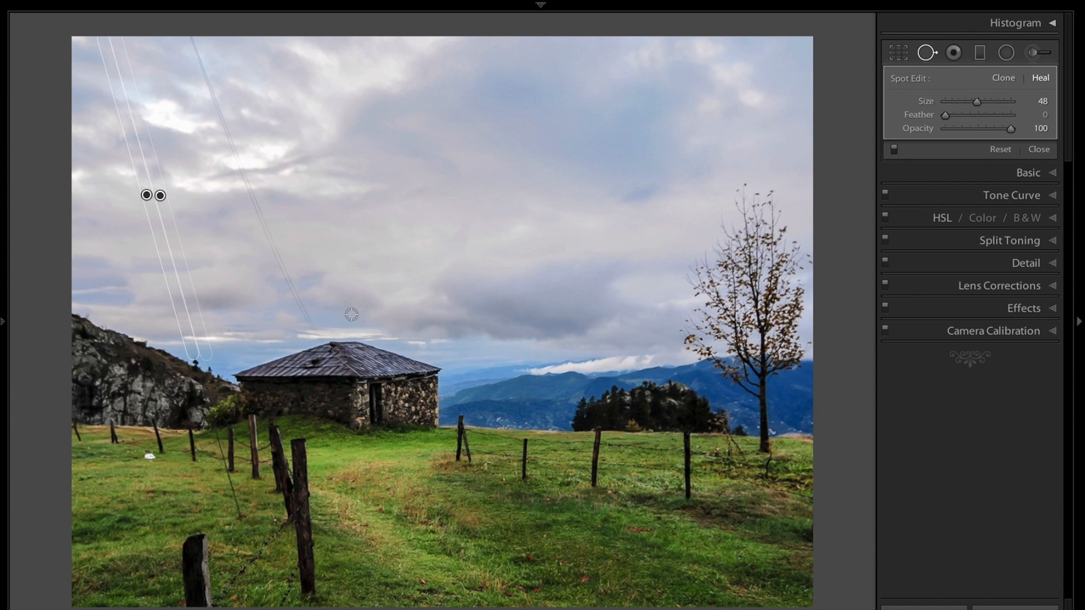
pyautogui.press('Return')
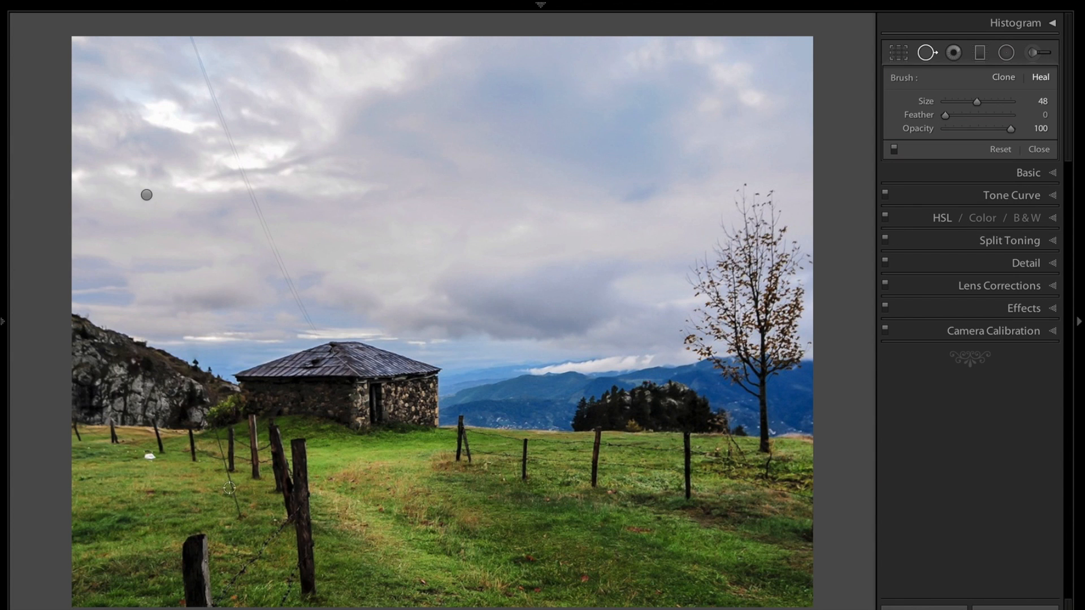
# Heal the cable's lower section over the grass with a straight stroke, resample it from the grass beside the fence posts, and close Spot Removal
pyautogui.click(241, 517)
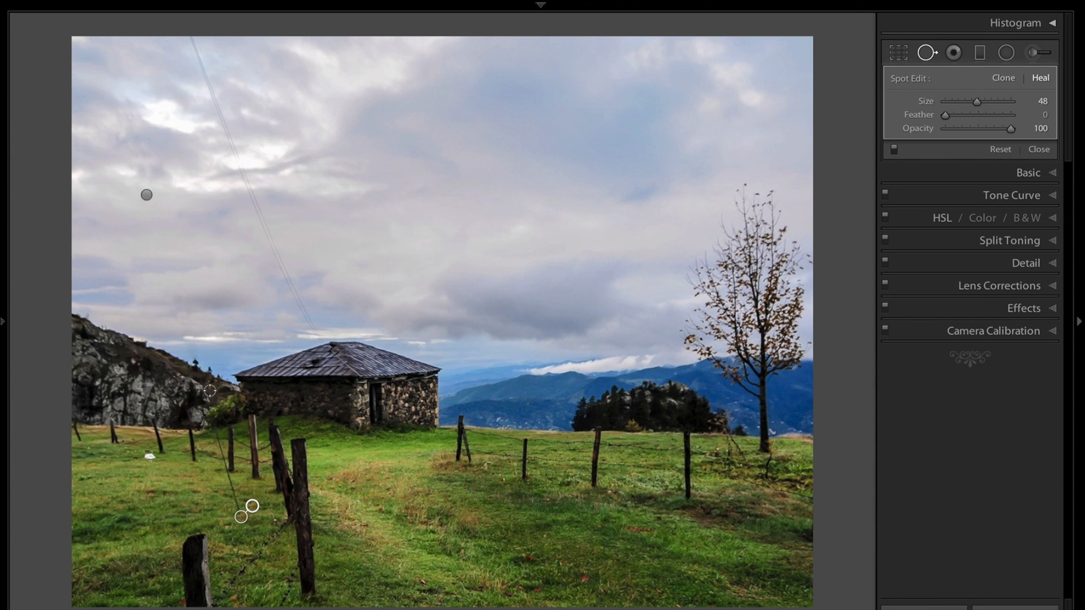
pyautogui.keyDown('shift'); pyautogui.click(215, 429); pyautogui.keyUp('shift')
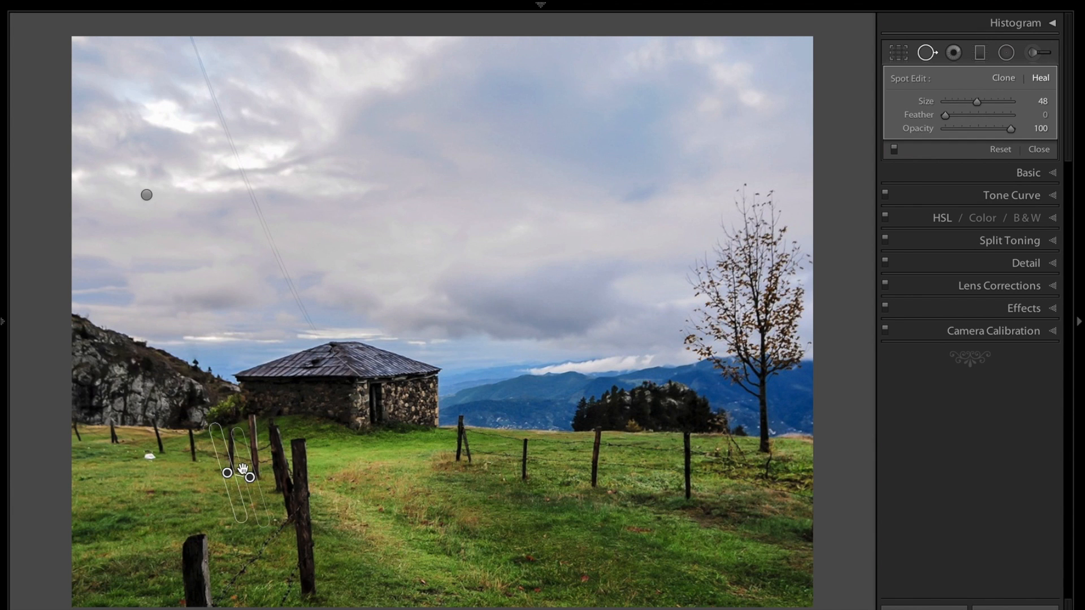
pyautogui.moveTo(235, 468)
pyautogui.mouseDown()
pyautogui.moveTo(198, 458)
pyautogui.moveTo(192, 469)
pyautogui.moveTo(183, 448)
pyautogui.moveTo(182, 469)
pyautogui.moveTo(196, 458)
pyautogui.mouseUp()
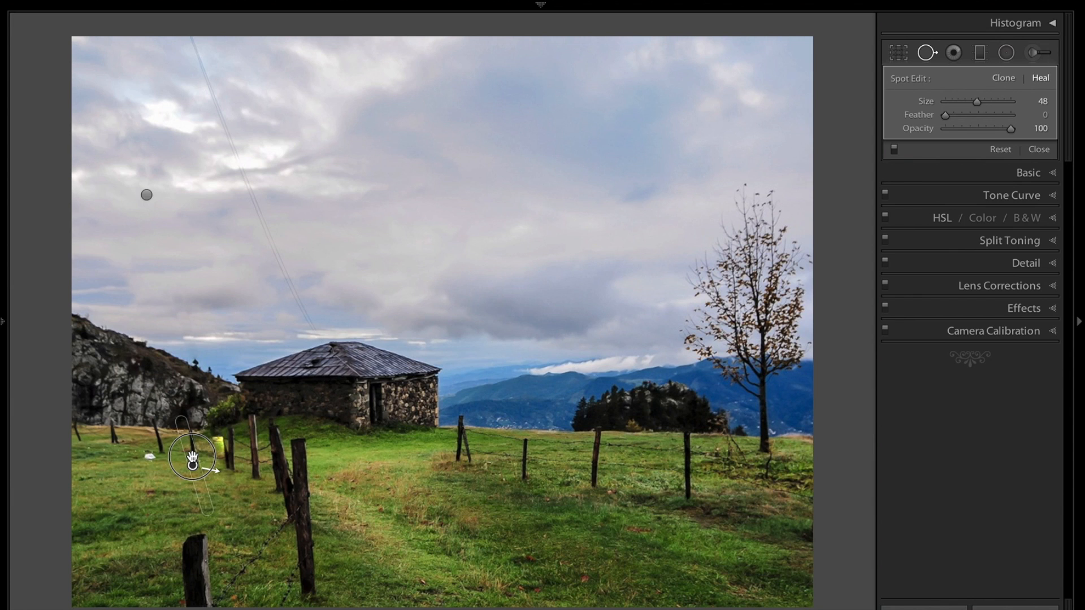
pyautogui.moveTo(189, 457); pyautogui.dragTo(186, 456)
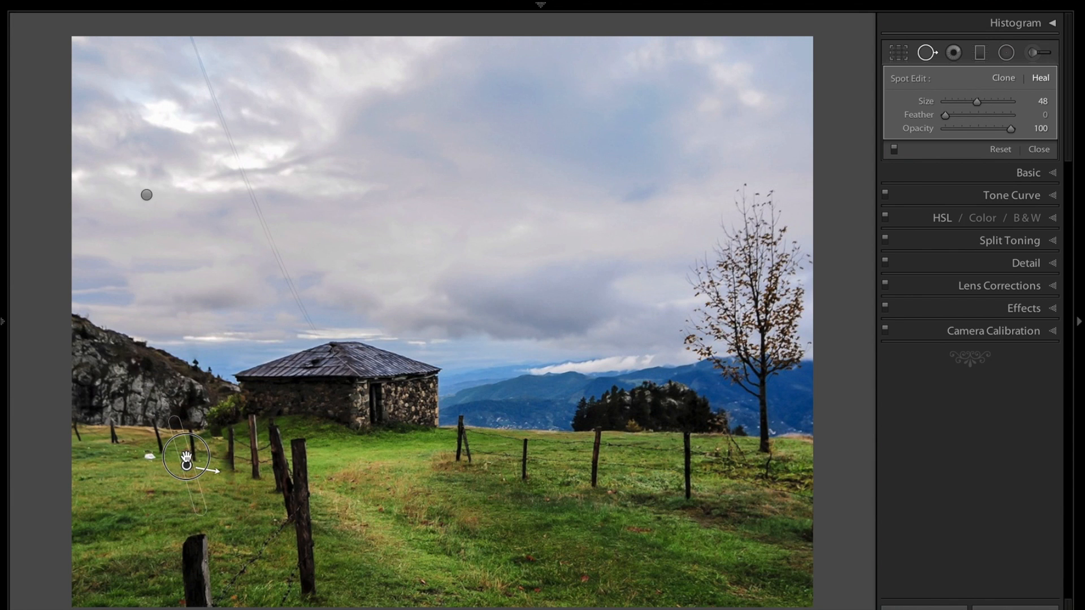
pyautogui.moveTo(187, 456); pyautogui.dragTo(181, 457)
pyautogui.press('Return')
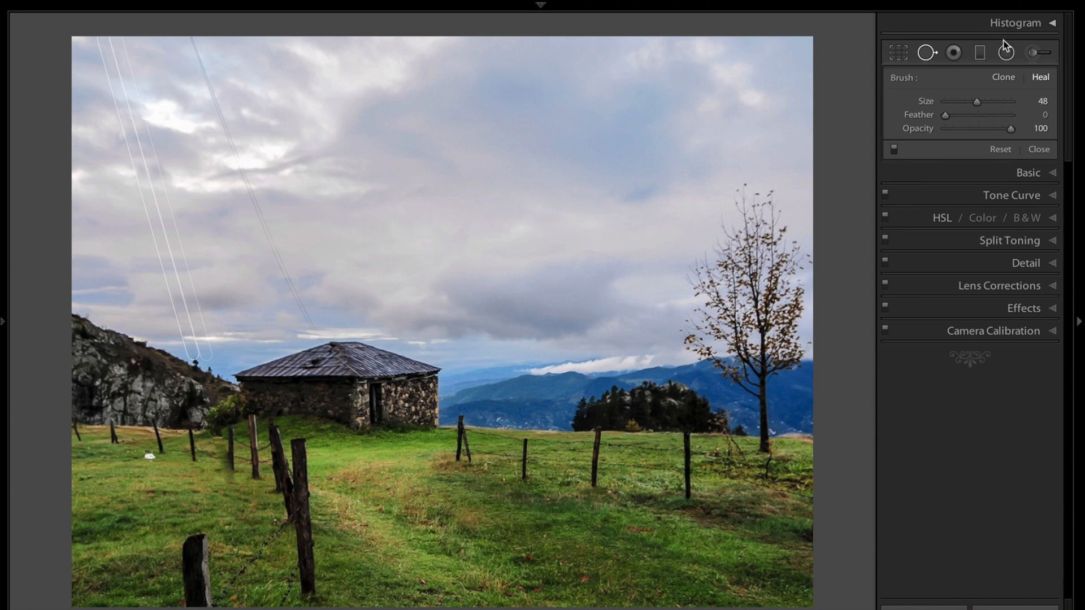
pyautogui.click(926, 57)
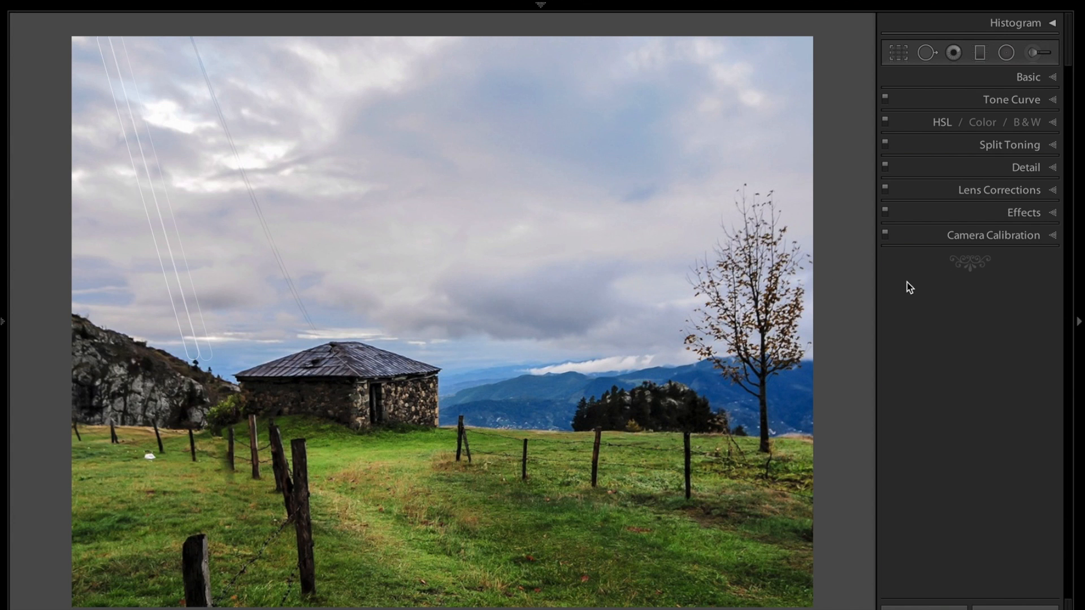
# Compare the photo before and after all edits, and with the Spot Removal corrections switched off and on
pyautogui.press('\\')
pyautogui.press('\\')
pyautogui.moveTo(568, 598)
pyautogui.click(928, 57)
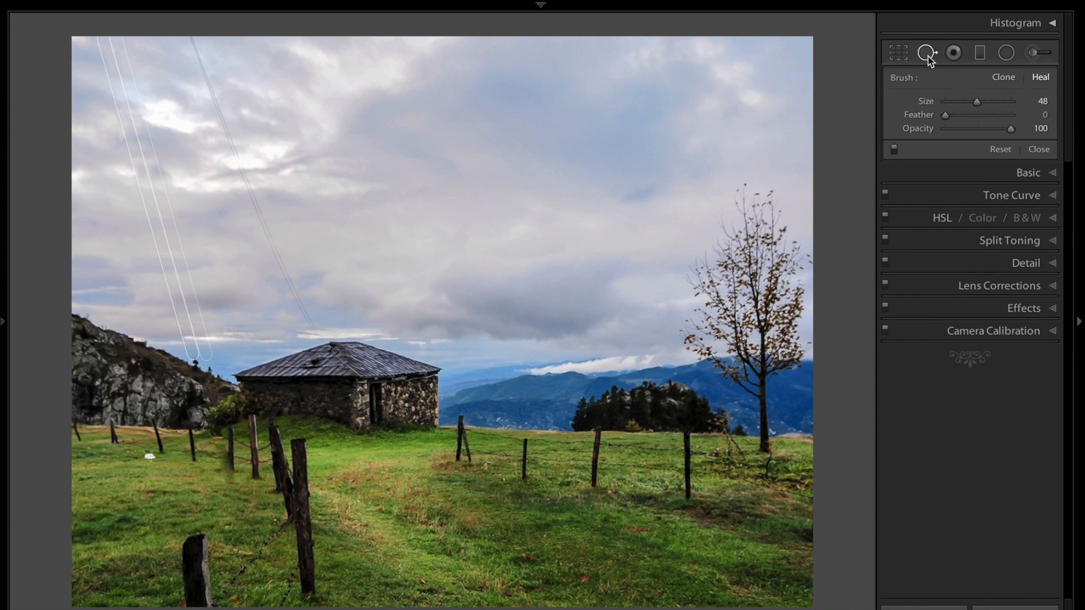
pyautogui.click(895, 150)
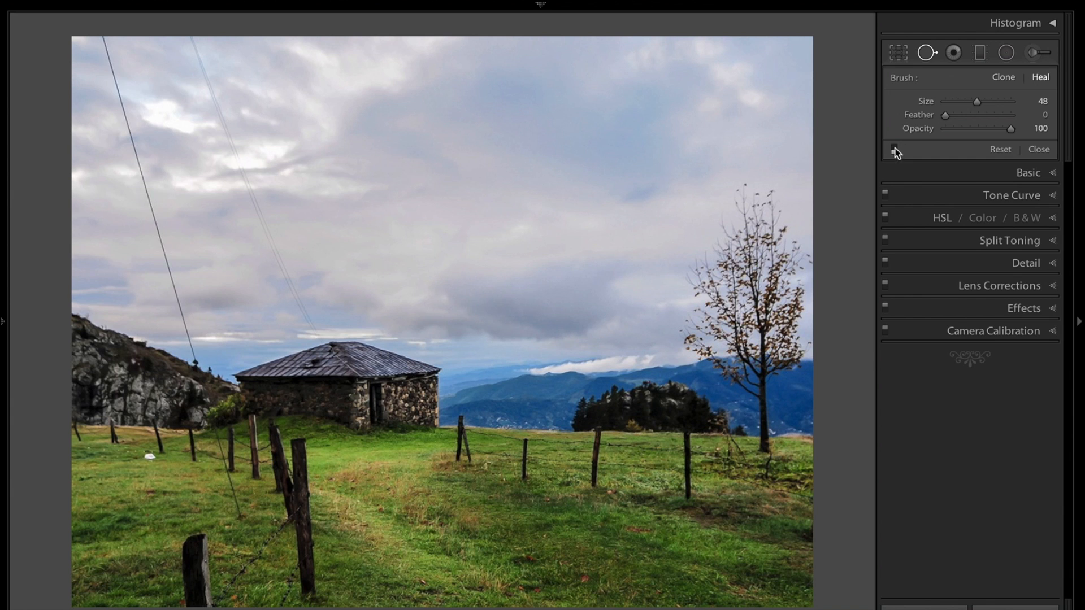
pyautogui.click(894, 150)
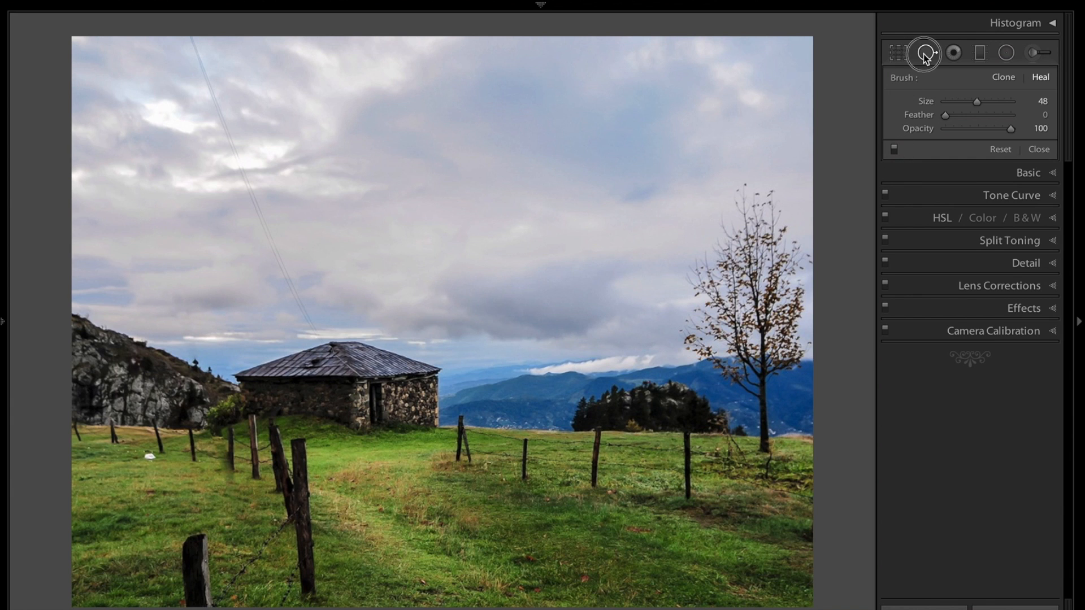
pyautogui.click(927, 53)
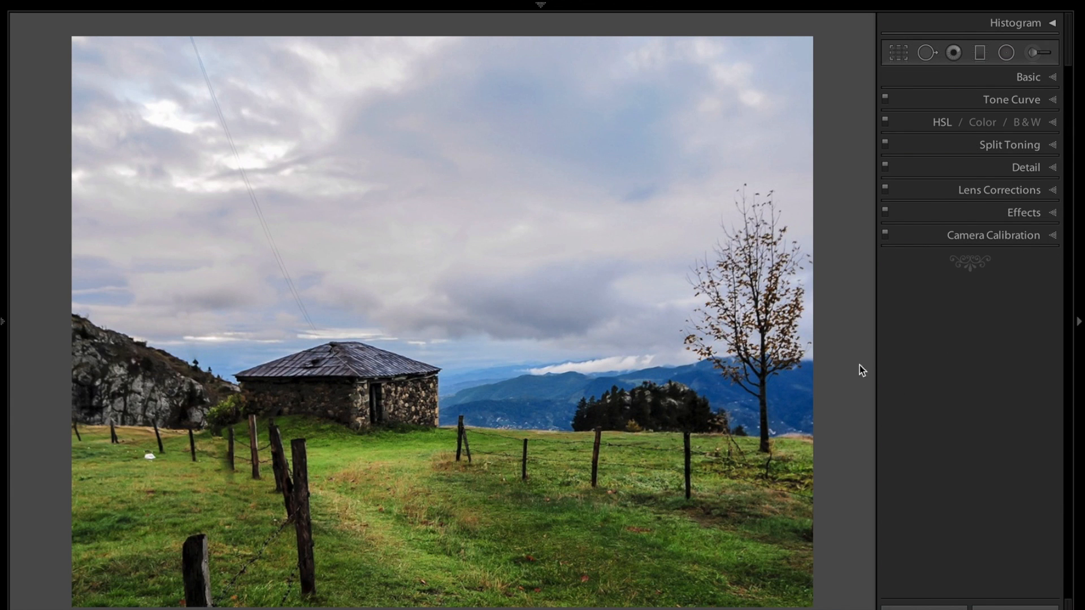